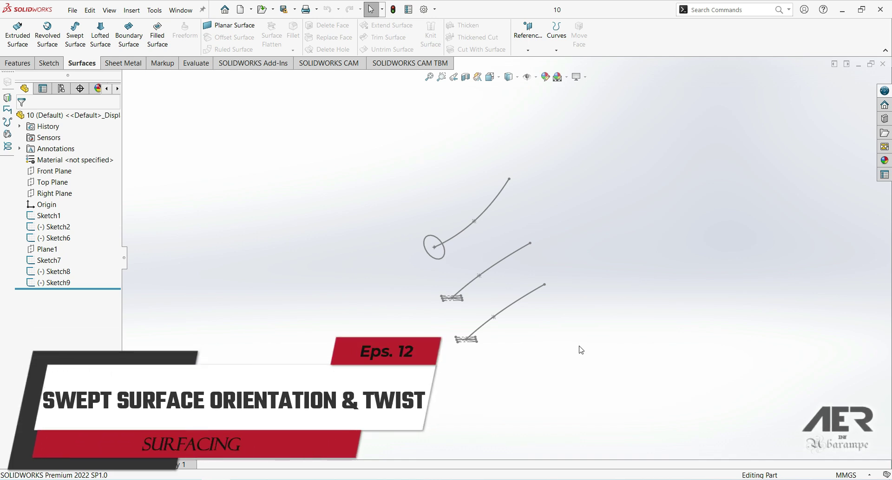
- Inspect the elliptical profile sketch and the upper curved path, then clear the selection
{"action": "scroll", "coordinate": [450, 215], "scroll_direction": "down", "scroll_amount": 2}
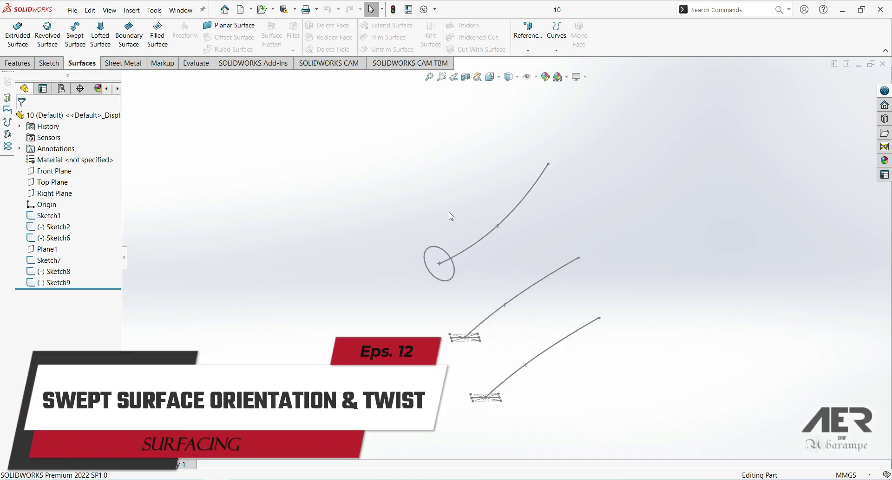
{"action": "scroll", "coordinate": [476, 242], "scroll_direction": "down", "scroll_amount": 2}
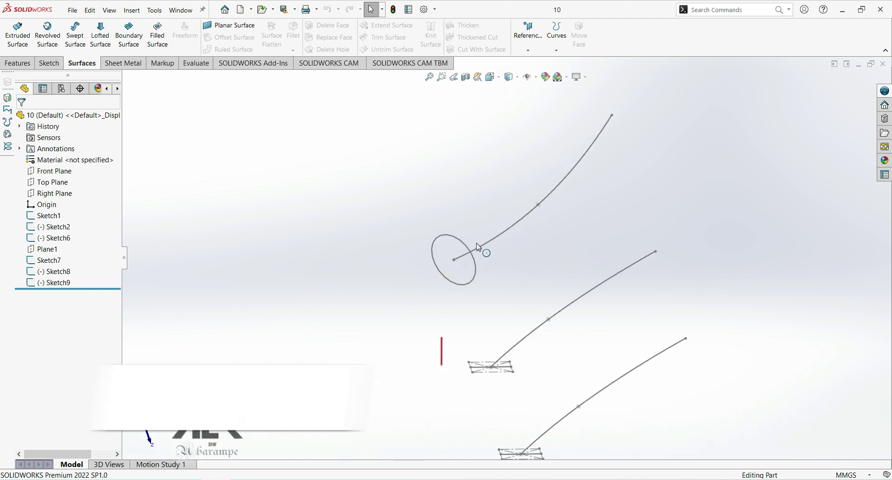
{"action": "left_click", "coordinate": [460, 282]}
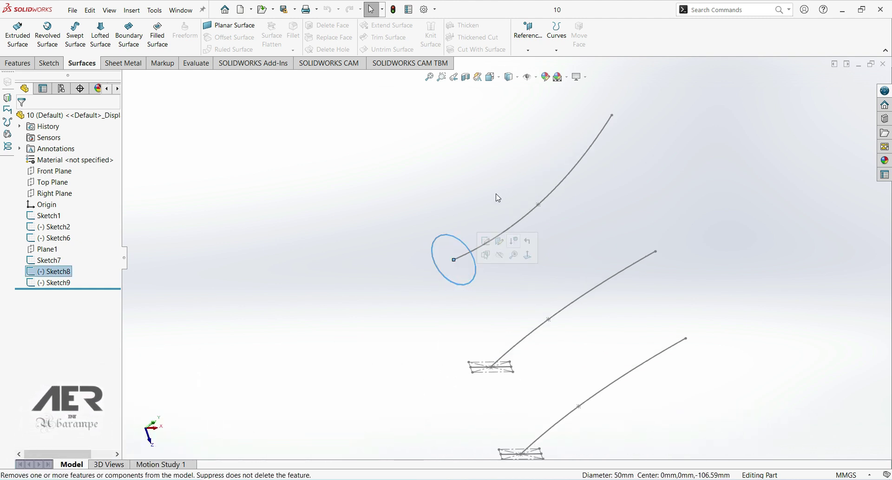
{"action": "scroll", "coordinate": [506, 256], "scroll_direction": "up", "scroll_amount": 2}
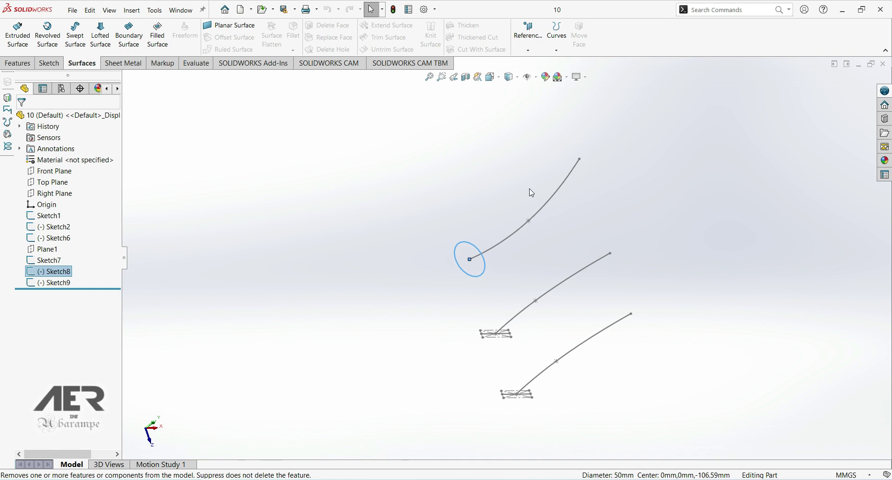
{"action": "left_click", "coordinate": [543, 215]}
{"action": "left_click", "coordinate": [564, 219]}
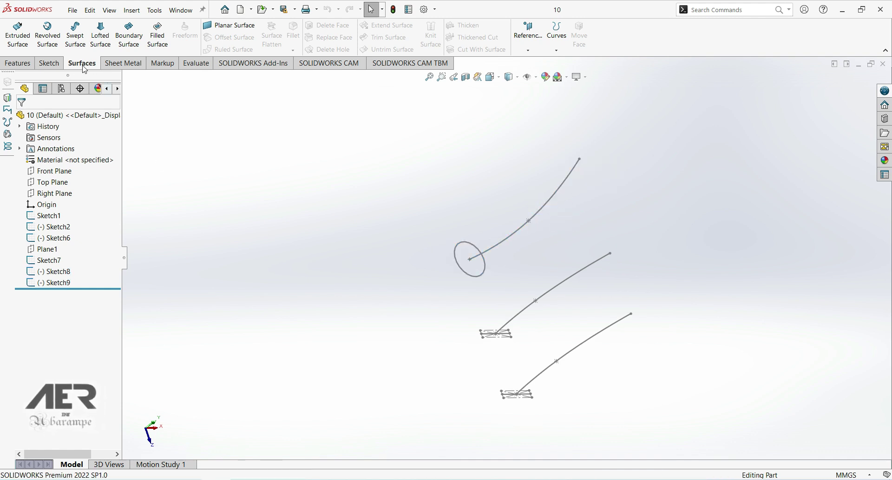
- Sweep a surface of ellipse Sketch8 along curve Sketch9 and expand its Options
{"action": "left_click", "coordinate": [76, 40]}
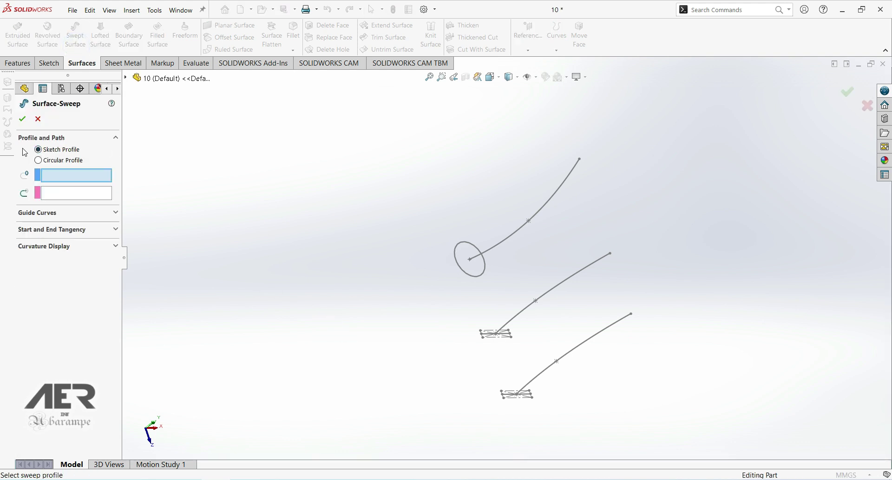
{"action": "left_click", "coordinate": [455, 261]}
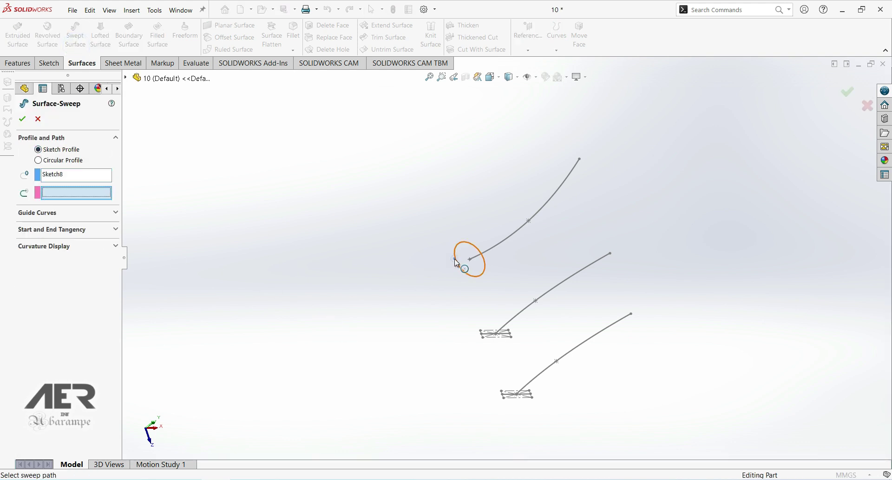
{"action": "left_click", "coordinate": [542, 215]}
{"action": "mouse_move", "coordinate": [459, 261]}
{"action": "middle_mouse_down"}
{"action": "mouse_move", "coordinate": [516, 296]}
{"action": "mouse_move", "coordinate": [619, 260]}
{"action": "mouse_move", "coordinate": [511, 342]}
{"action": "middle_mouse_up"}
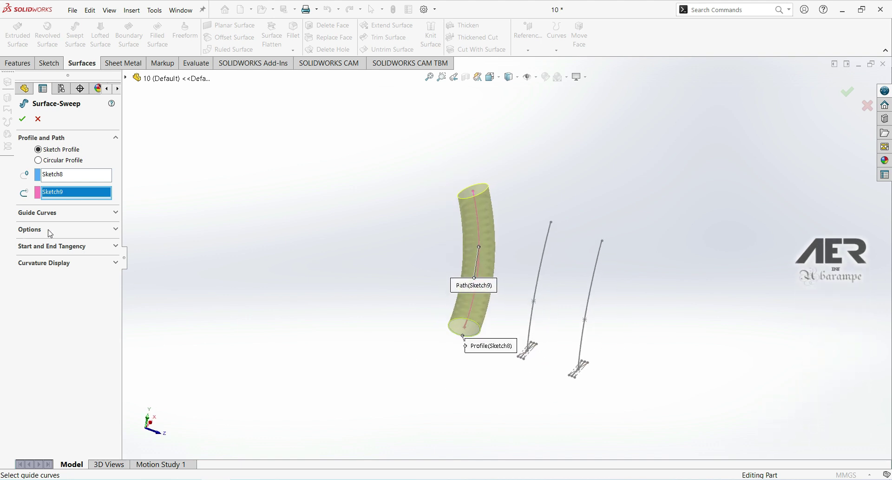
{"action": "left_click", "coordinate": [31, 230]}
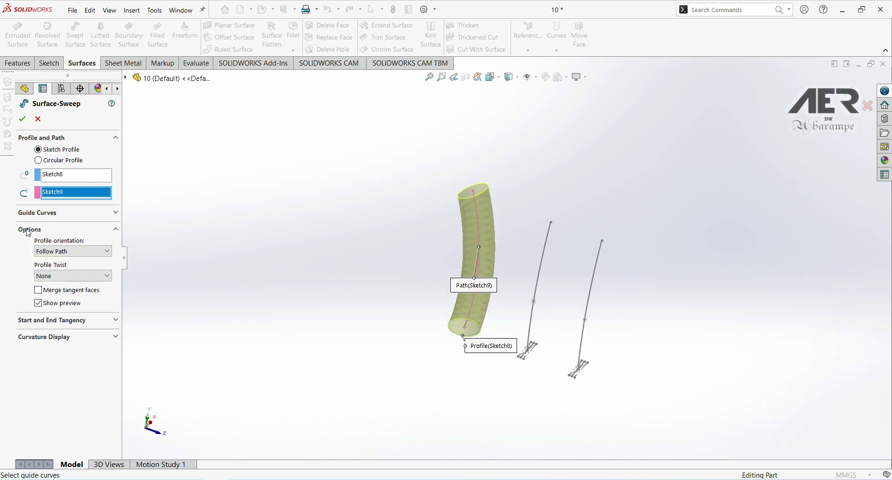
- Switch the tube's profile orientation to Keep Normal Constant and view it Normal To the Front Plane
{"action": "left_click", "coordinate": [54, 253]}
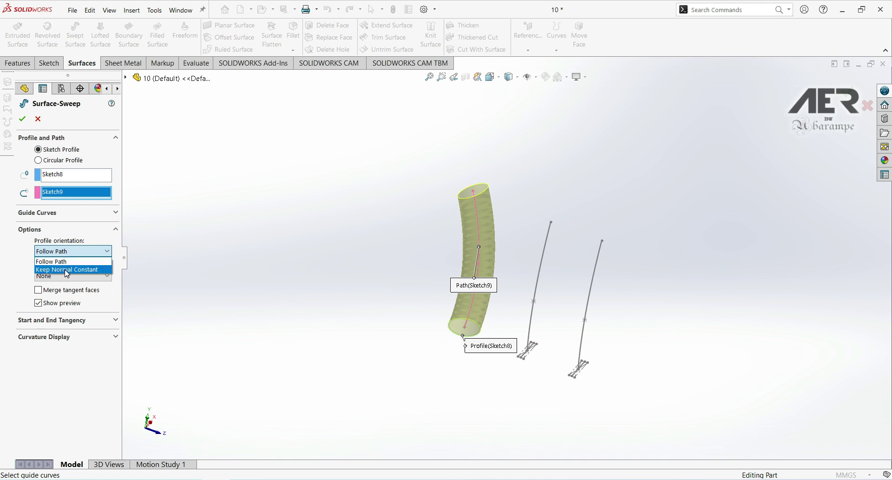
{"action": "left_click", "coordinate": [65, 270]}
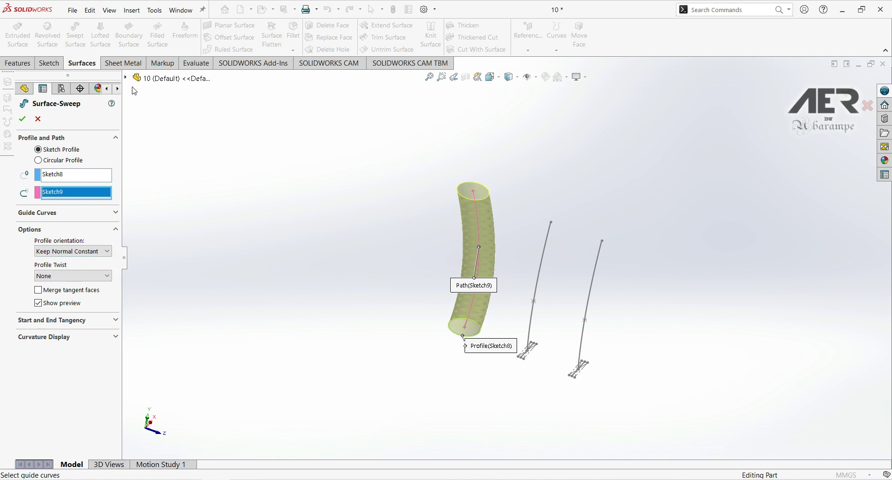
{"action": "left_click", "coordinate": [126, 78]}
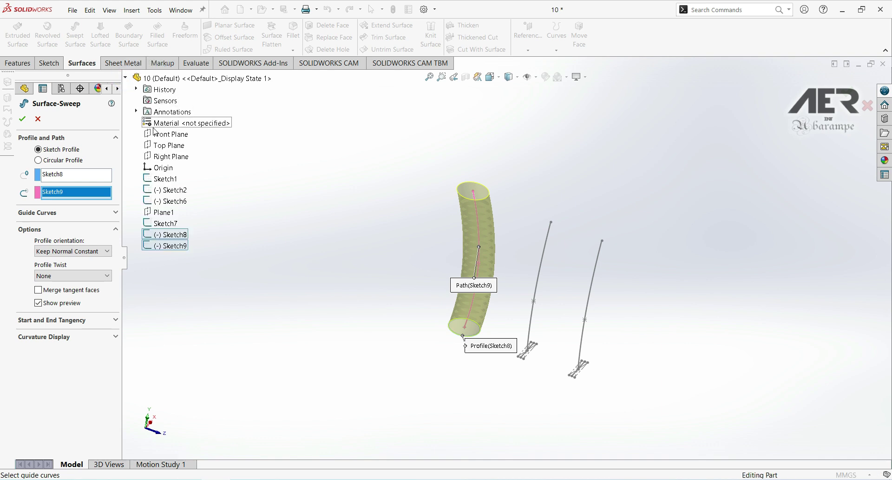
{"action": "left_click", "coordinate": [170, 135]}
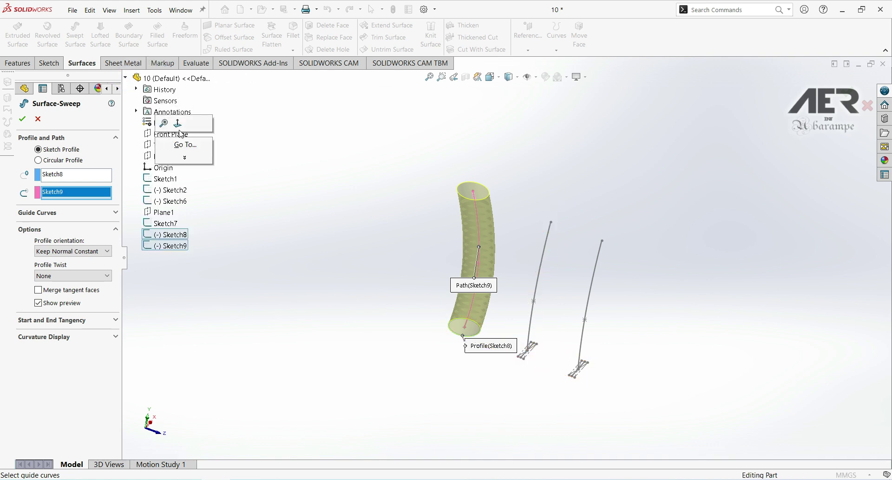
{"action": "left_click", "coordinate": [181, 126]}
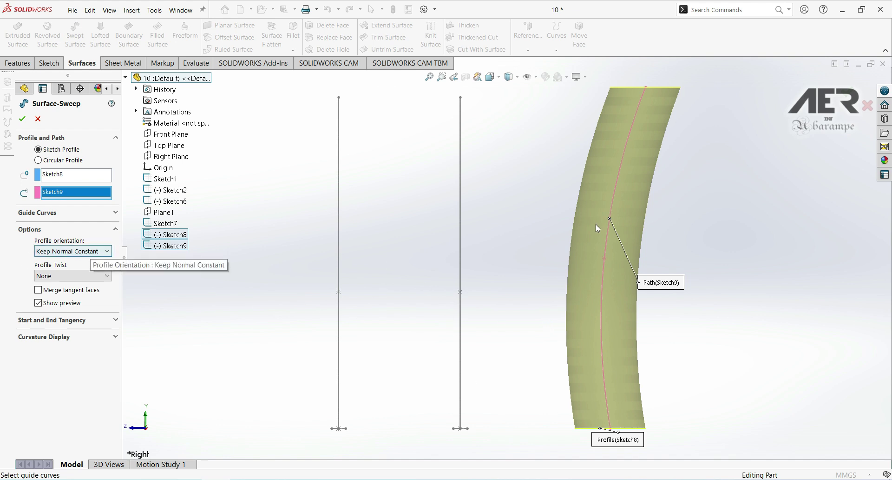
{"action": "scroll", "coordinate": [598, 228], "scroll_direction": "up", "scroll_amount": 3}
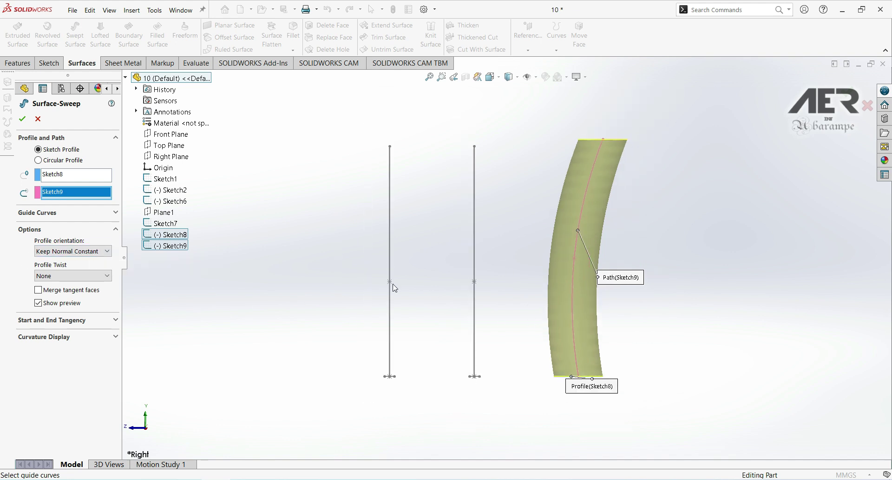
- Return the orientation to Follow Path and accept the tube as Surface-Sweep1
{"action": "left_click", "coordinate": [65, 251]}
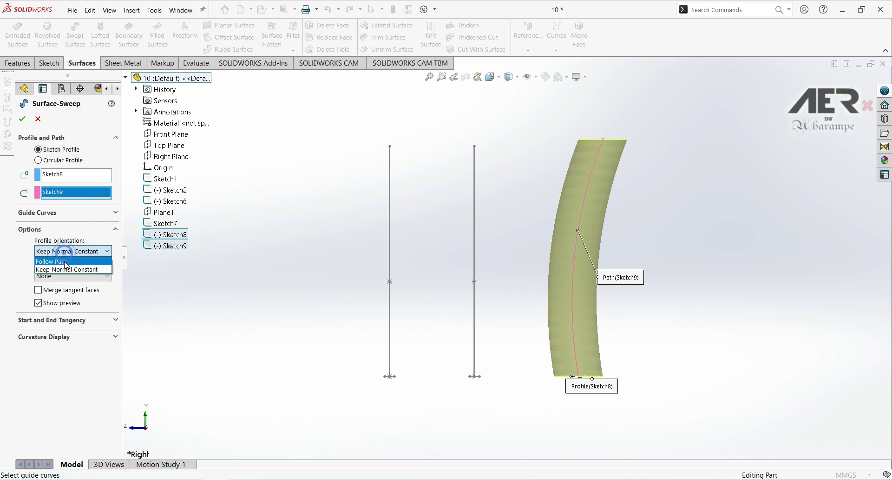
{"action": "left_click", "coordinate": [66, 262]}
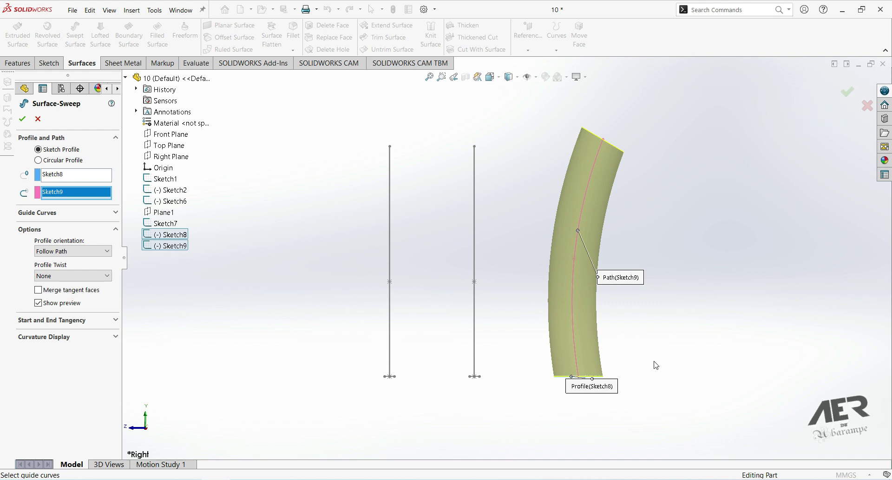
{"action": "mouse_move", "coordinate": [691, 354]}
{"action": "middle_mouse_down"}
{"action": "mouse_move", "coordinate": [651, 368]}
{"action": "mouse_move", "coordinate": [707, 361]}
{"action": "mouse_move", "coordinate": [663, 360]}
{"action": "mouse_move", "coordinate": [683, 363]}
{"action": "mouse_move", "coordinate": [692, 381]}
{"action": "mouse_move", "coordinate": [638, 330]}
{"action": "mouse_move", "coordinate": [665, 339]}
{"action": "mouse_move", "coordinate": [683, 316]}
{"action": "mouse_move", "coordinate": [676, 298]}
{"action": "middle_mouse_up"}
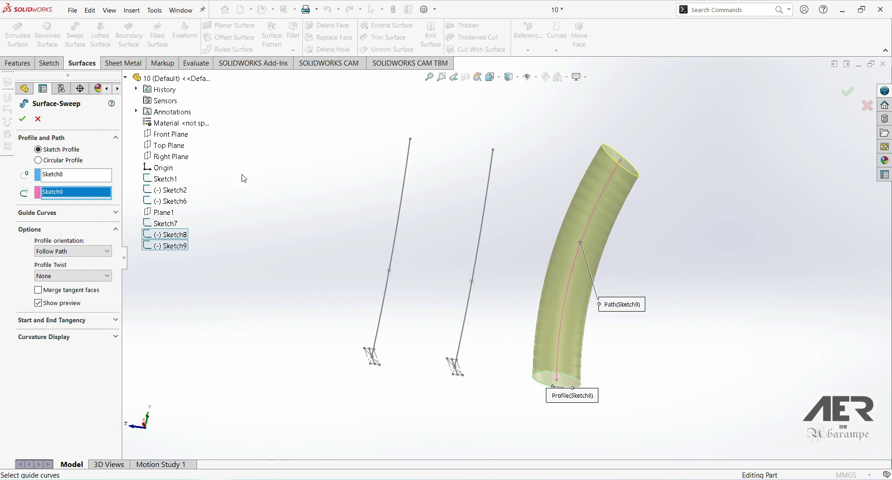
{"action": "left_click", "coordinate": [30, 121]}
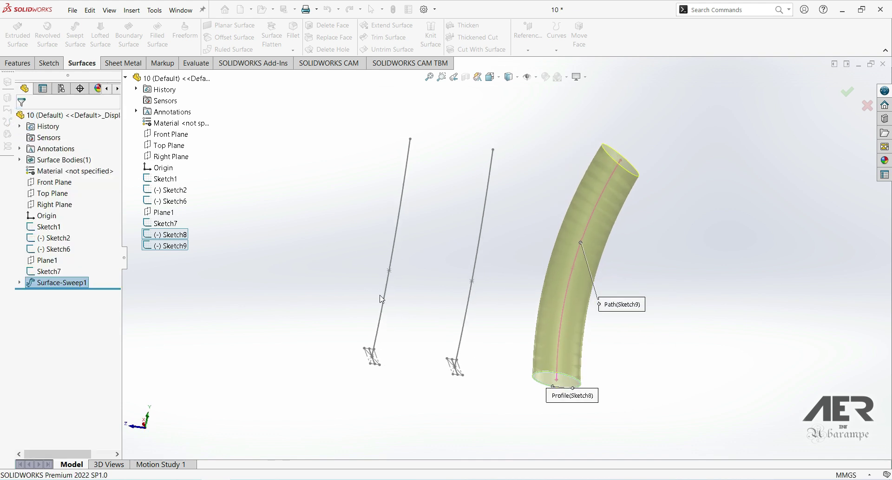
- Inspect the lower rectangular profile and its guide curve, zoom out, and start a second Swept Surface
{"action": "mouse_move", "coordinate": [660, 309]}
{"action": "middle_mouse_down"}
{"action": "mouse_move", "coordinate": [701, 336]}
{"action": "mouse_move", "coordinate": [631, 370]}
{"action": "mouse_move", "coordinate": [656, 386]}
{"action": "mouse_move", "coordinate": [558, 344]}
{"action": "mouse_move", "coordinate": [408, 317]}
{"action": "mouse_move", "coordinate": [400, 197]}
{"action": "mouse_move", "coordinate": [345, 290]}
{"action": "mouse_move", "coordinate": [342, 251]}
{"action": "mouse_move", "coordinate": [305, 219]}
{"action": "mouse_move", "coordinate": [344, 282]}
{"action": "middle_mouse_up"}
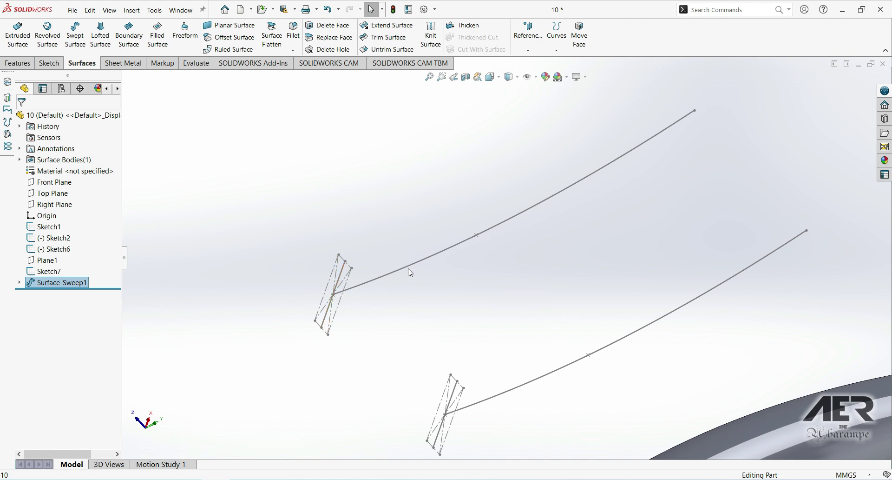
{"action": "middle_click_drag", "start_coordinate": [474, 402], "coordinate": [478, 322]}
{"action": "left_click", "coordinate": [474, 328]}
{"action": "left_click", "coordinate": [609, 288]}
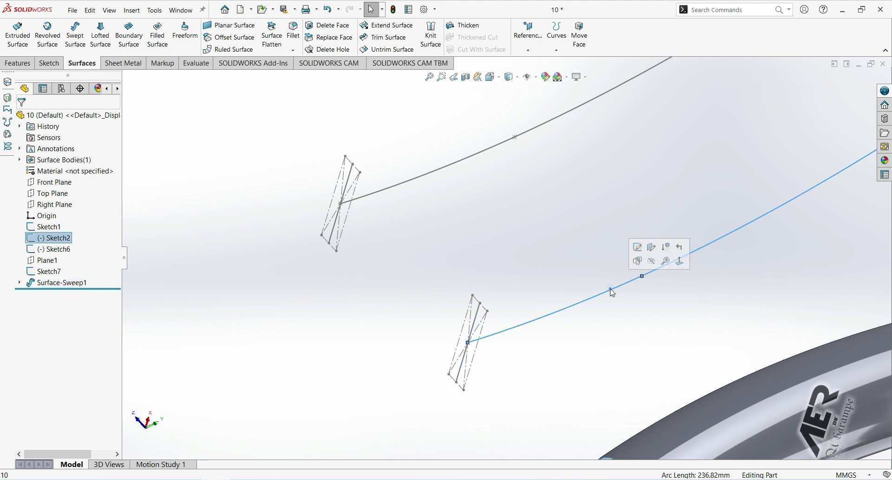
{"action": "left_click", "coordinate": [645, 313]}
{"action": "key", "text": "z"}
{"action": "key", "text": "z"}
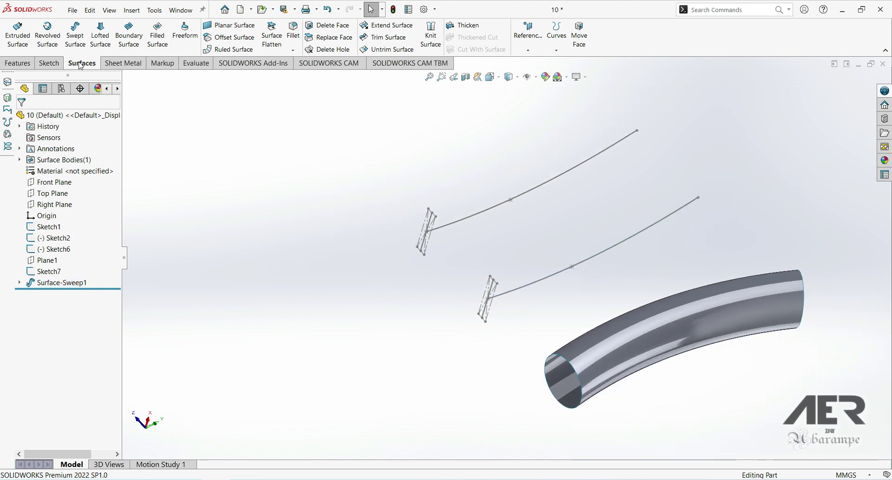
{"action": "left_click", "coordinate": [77, 37]}
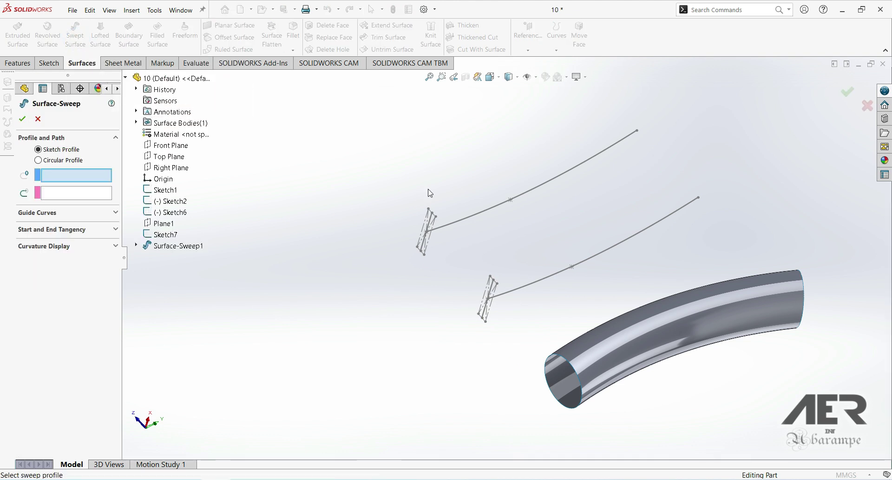
- Sweep Sketch6 along Sketch7 as a ribbon preview and expand the orientation and twist options
{"action": "scroll", "coordinate": [443, 217], "scroll_direction": "down", "scroll_amount": 5}
{"action": "left_click", "coordinate": [408, 238]}
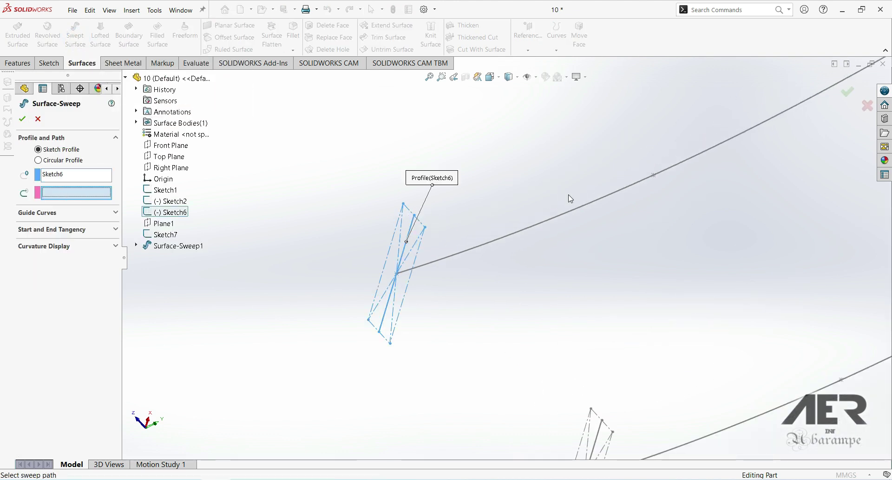
{"action": "left_click", "coordinate": [566, 211]}
{"action": "scroll", "coordinate": [566, 211], "scroll_direction": "up", "scroll_amount": 3}
{"action": "middle_click_drag", "start_coordinate": [569, 211], "coordinate": [593, 379]}
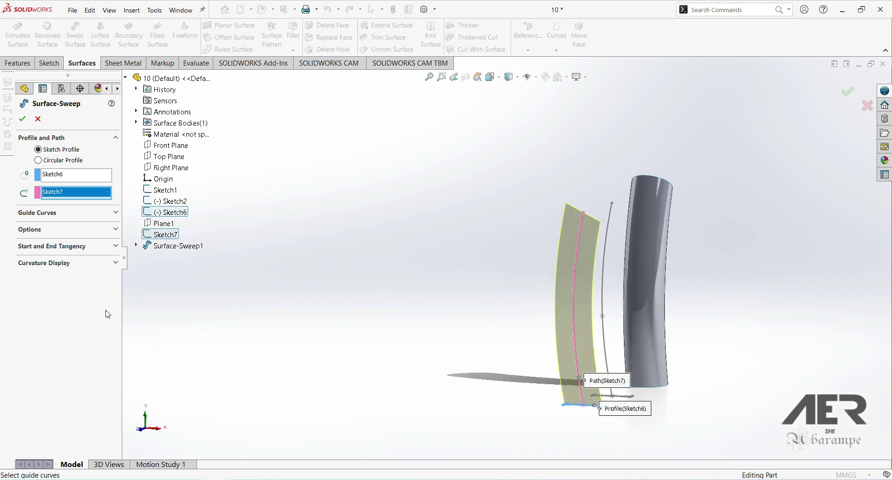
{"action": "left_click", "coordinate": [42, 232]}
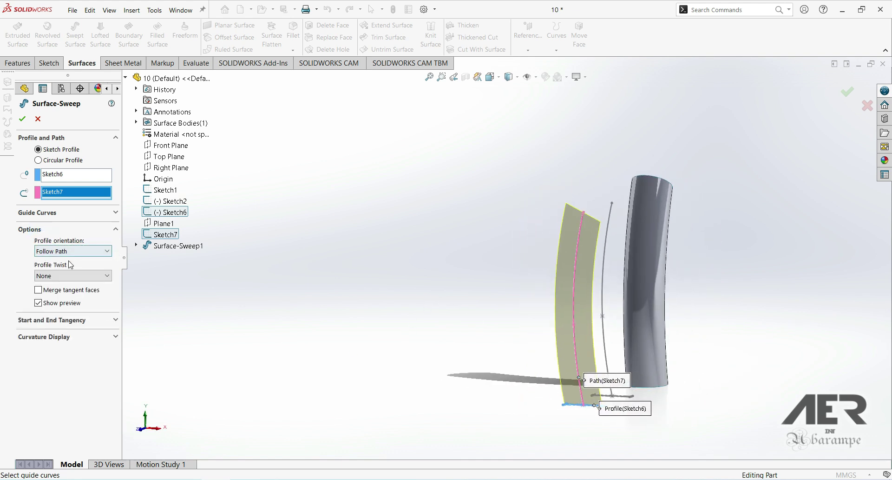
{"action": "middle_click_drag", "start_coordinate": [560, 339], "coordinate": [609, 333]}
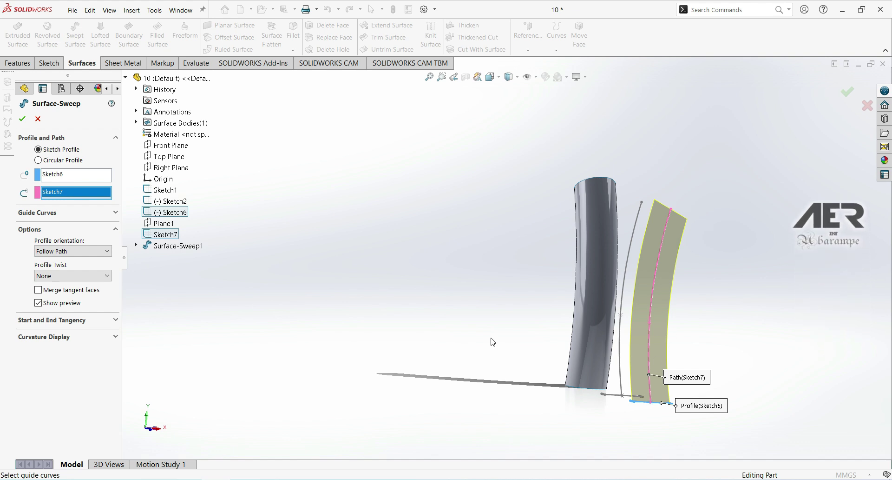
- Try Keep Normal Constant on the ribbon, revert to Follow Path, and list the Profile Twist choices
{"action": "left_click", "coordinate": [83, 254]}
{"action": "left_click", "coordinate": [51, 269]}
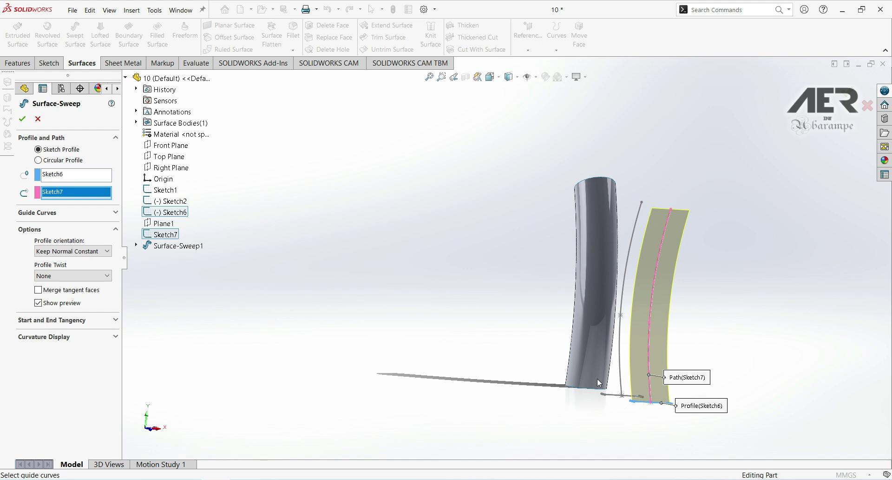
{"action": "left_click", "coordinate": [77, 251]}
{"action": "left_click", "coordinate": [56, 259]}
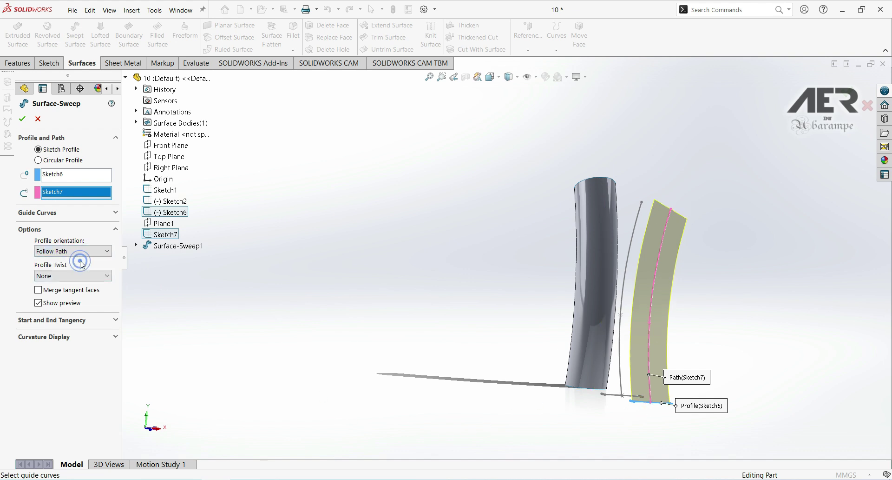
{"action": "left_click", "coordinate": [44, 277]}
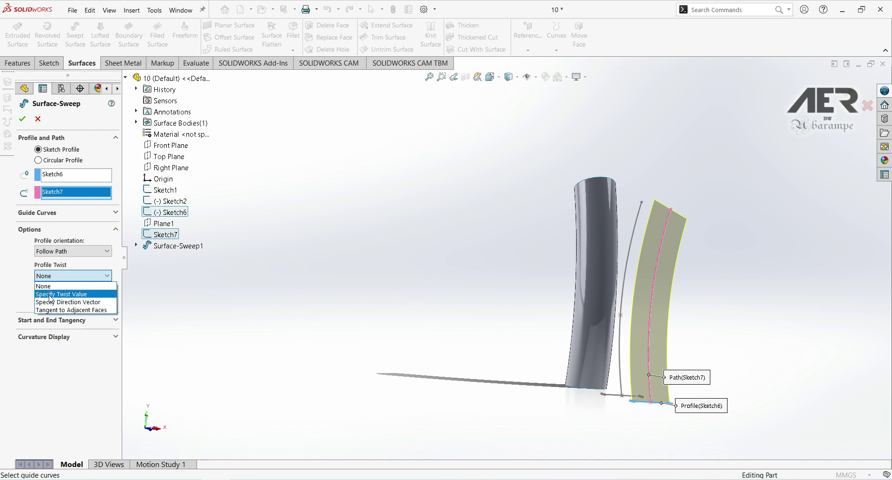
- Set Profile Twist to Specify Twist Value in revolutions and enter a twist amount
{"action": "left_click", "coordinate": [51, 294]}
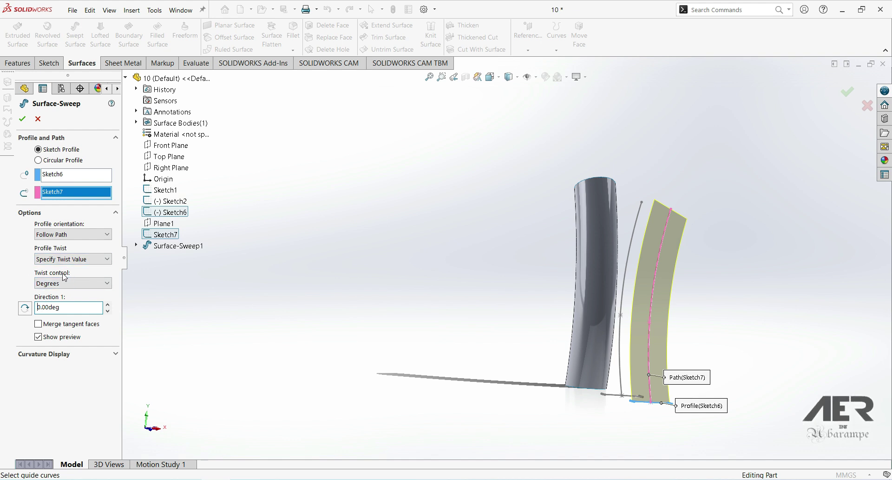
{"action": "left_click", "coordinate": [51, 285]}
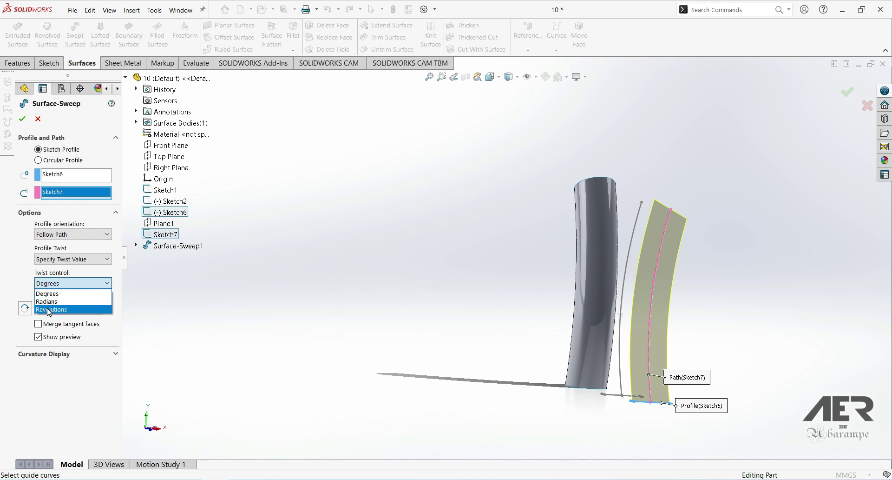
{"action": "left_click", "coordinate": [49, 310]}
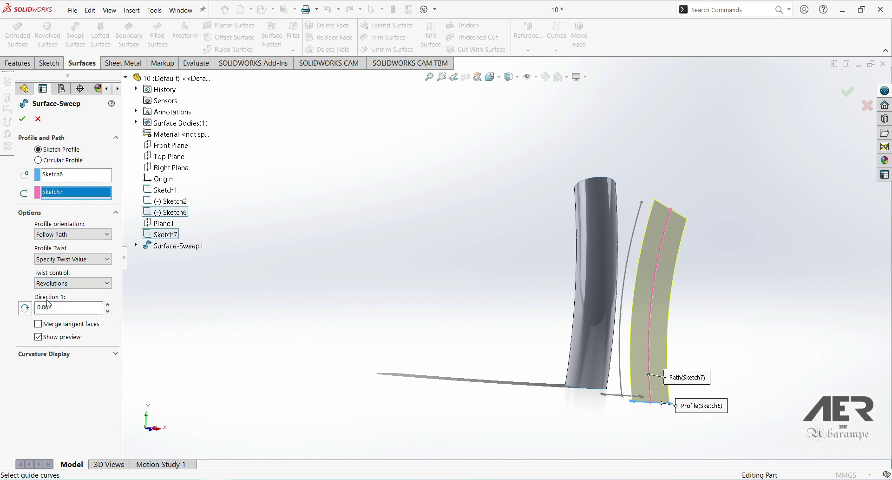
{"action": "left_click", "coordinate": [67, 309]}
{"action": "key", "text": "Return"}
{"action": "middle_click_drag", "start_coordinate": [542, 360], "coordinate": [578, 366]}
{"action": "scroll", "coordinate": [673, 247], "scroll_direction": "down", "scroll_amount": 3}
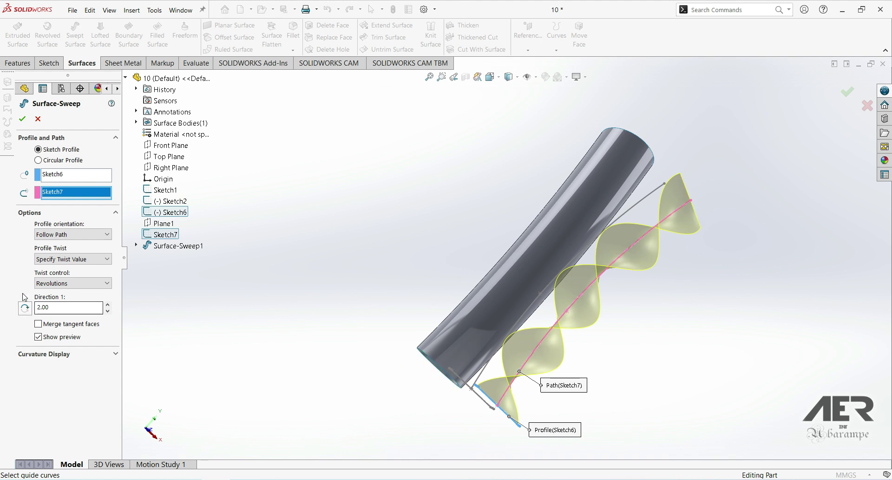
- Change the twist to 1 revolution, reverse its direction, and accept Surface-Sweep2
{"action": "left_click", "coordinate": [24, 308]}
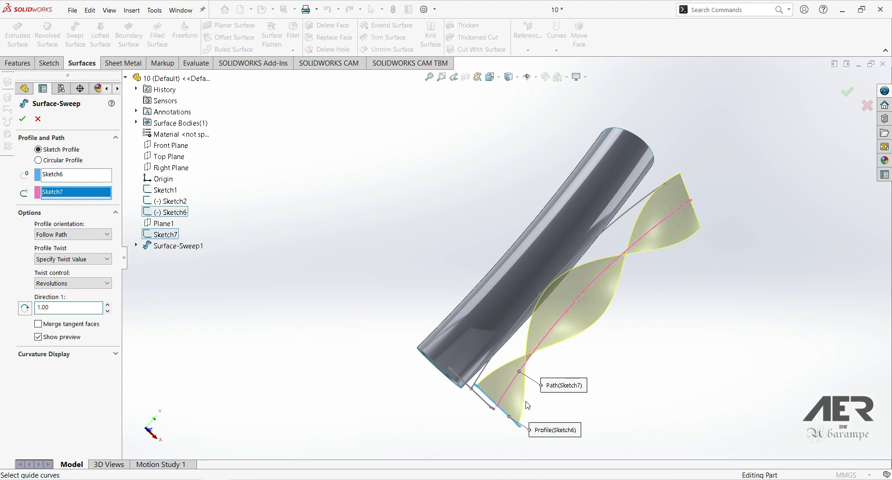
{"action": "left_click", "coordinate": [25, 308]}
{"action": "left_click", "coordinate": [25, 307]}
{"action": "left_click", "coordinate": [25, 308]}
{"action": "left_click", "coordinate": [25, 307]}
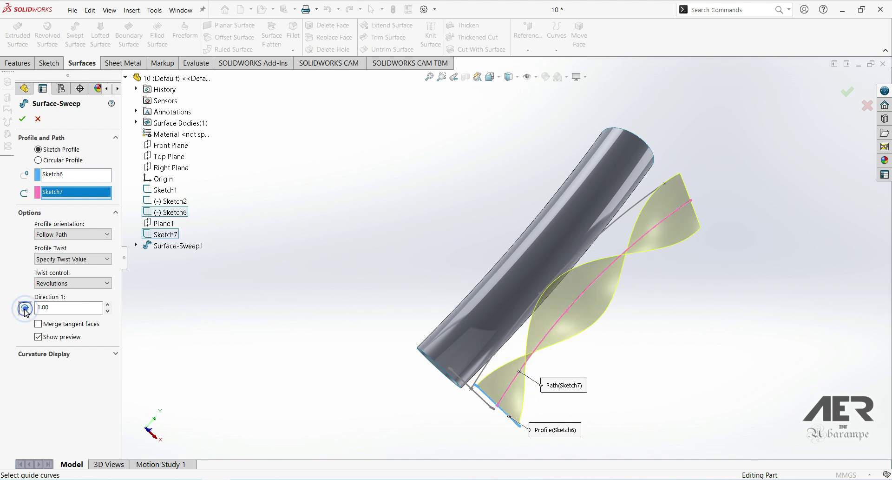
{"action": "middle_click_drag", "start_coordinate": [583, 358], "coordinate": [432, 364]}
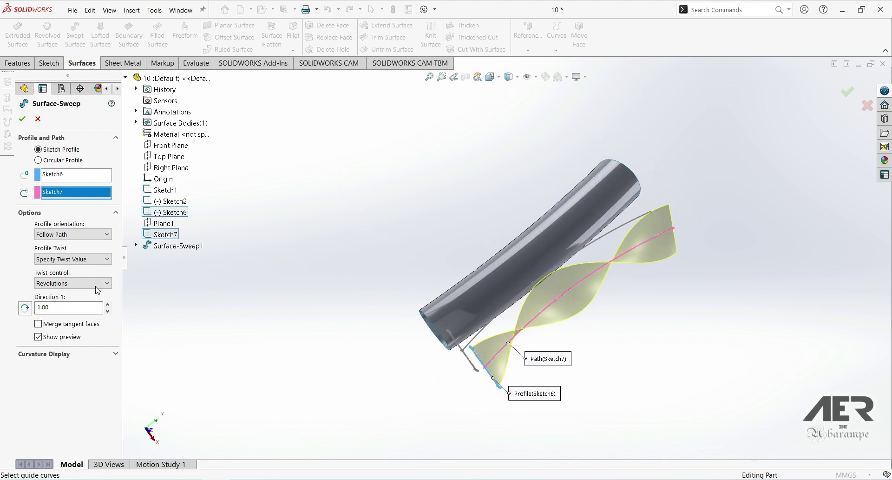
{"action": "left_click", "coordinate": [23, 119]}
- Orbit to view the finished surfaces and start a third Swept Surface
{"action": "middle_click_drag", "start_coordinate": [548, 274], "coordinate": [445, 362]}
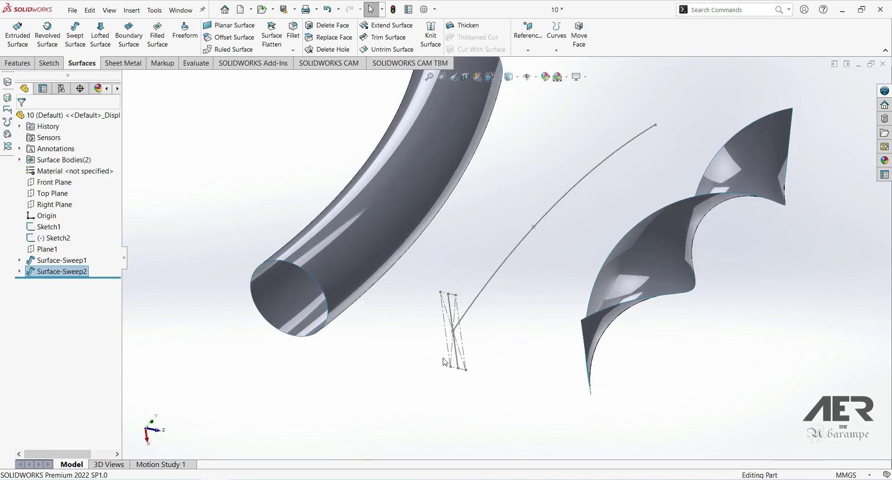
{"action": "left_click", "coordinate": [452, 335]}
{"action": "left_click", "coordinate": [378, 369]}
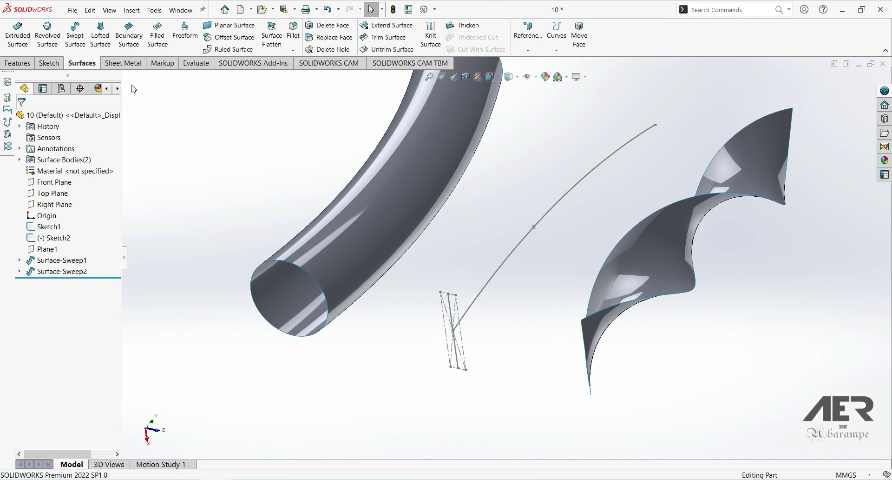
{"action": "left_click", "coordinate": [79, 44]}
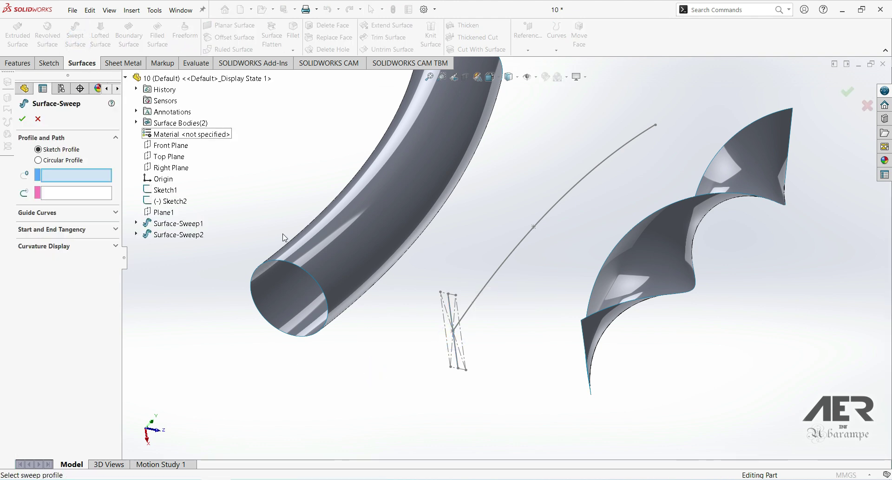
- Use Sketch1 as the sweep profile and Sketch2 as the path
{"action": "scroll", "coordinate": [465, 355], "scroll_direction": "down", "scroll_amount": 3}
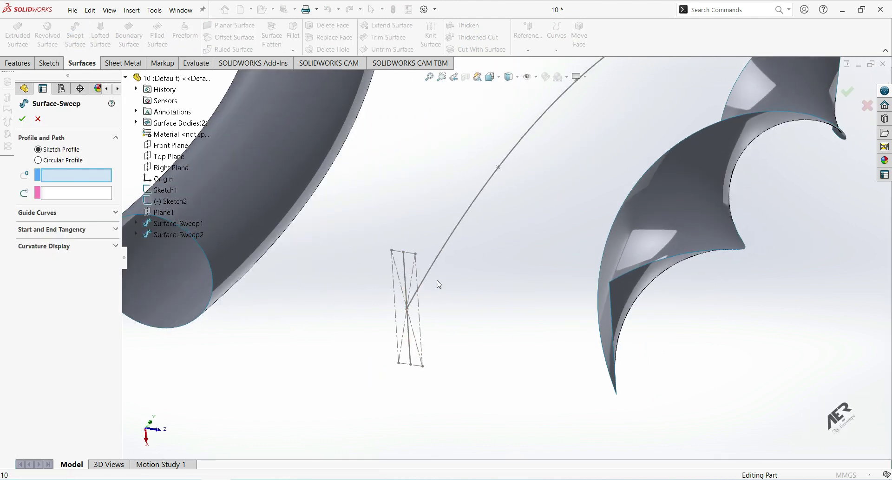
{"action": "left_click", "coordinate": [410, 283]}
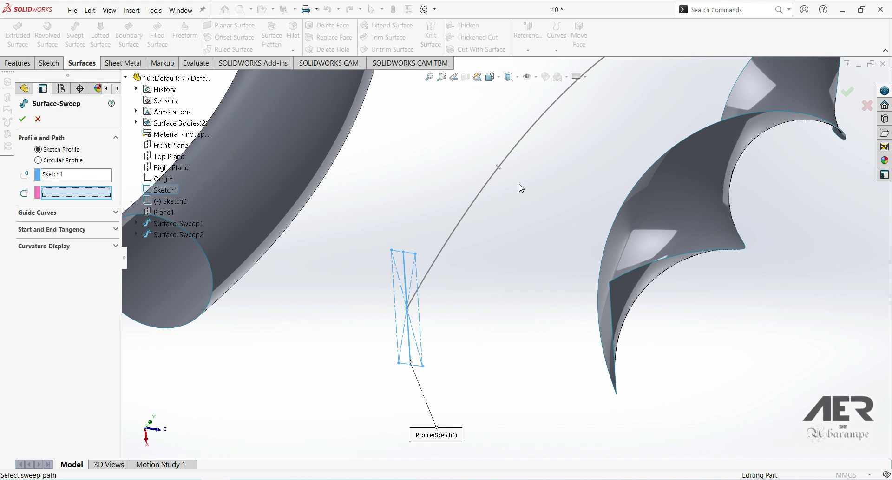
{"action": "left_click", "coordinate": [512, 156]}
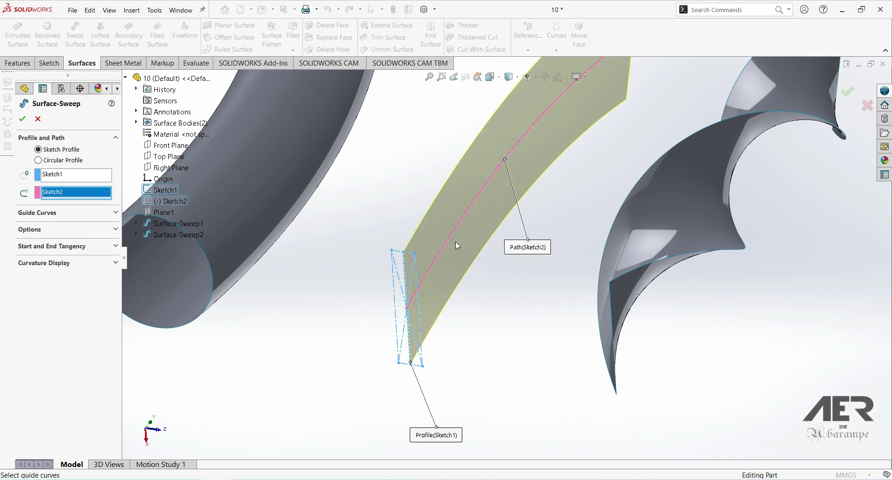
{"action": "scroll", "coordinate": [456, 244], "scroll_direction": "up", "scroll_amount": 3}
{"action": "mouse_move", "coordinate": [455, 244]}
{"action": "middle_mouse_down"}
{"action": "mouse_move", "coordinate": [466, 262]}
{"action": "mouse_move", "coordinate": [457, 260]}
{"action": "middle_mouse_up"}
- Set the third sweep's orientation to Keep Normal Constant and list the Profile Twist choices
{"action": "left_click", "coordinate": [32, 229]}
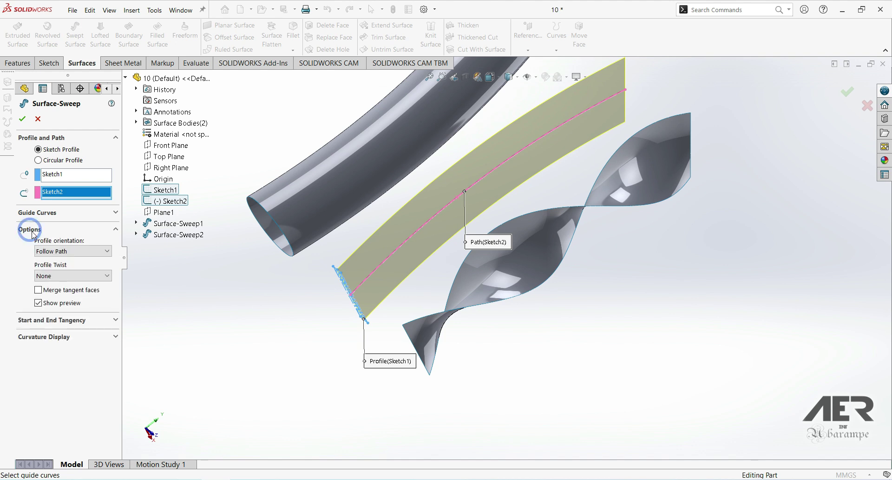
{"action": "left_click", "coordinate": [61, 251]}
{"action": "left_click", "coordinate": [60, 274]}
{"action": "left_click", "coordinate": [60, 275]}
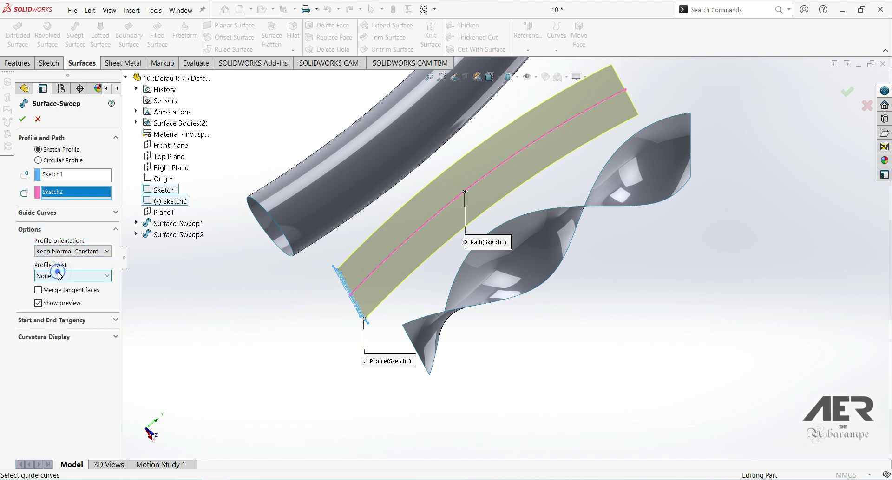
{"action": "middle_click_drag", "start_coordinate": [353, 367], "coordinate": [372, 395]}
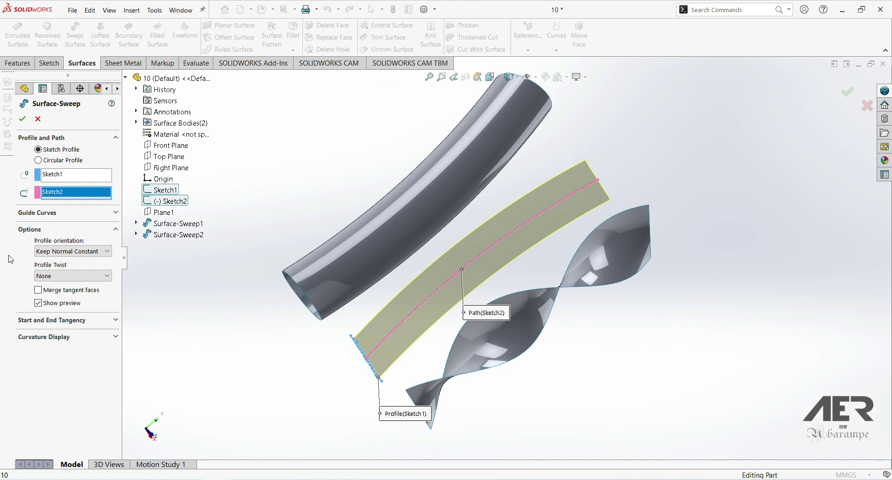
{"action": "left_click", "coordinate": [70, 276]}
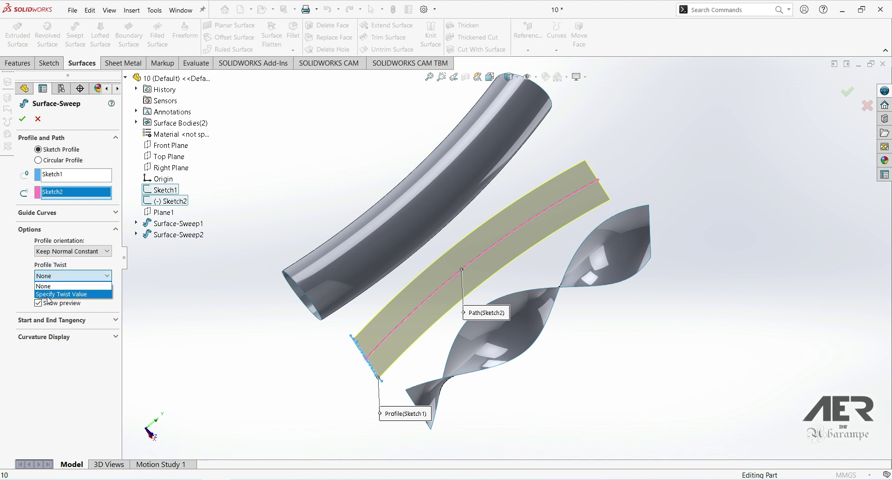
- Twist the third ribbon 1.00 revolution in the reversed direction and accept it as Surface-Sweep3
{"action": "left_click", "coordinate": [46, 293]}
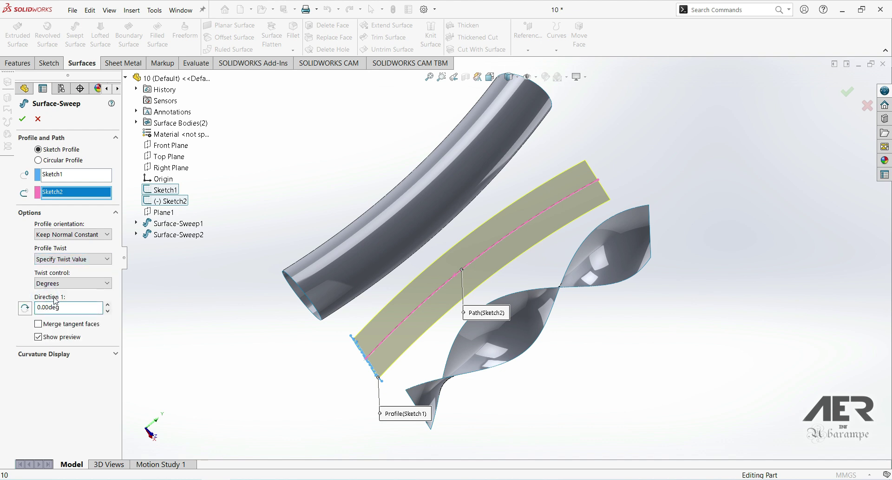
{"action": "left_click", "coordinate": [46, 285]}
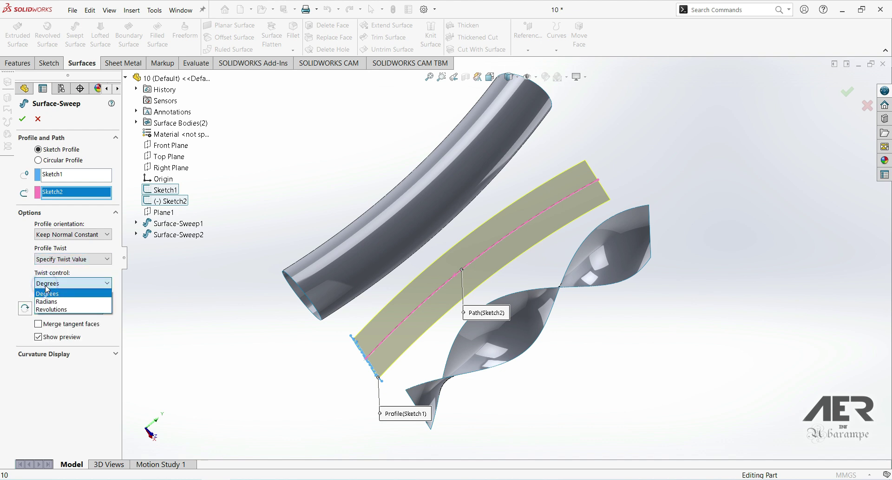
{"action": "left_click", "coordinate": [47, 309]}
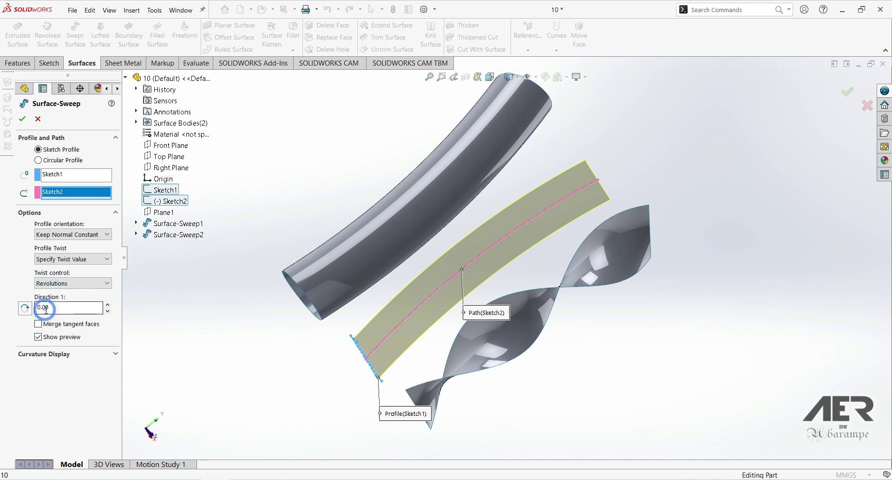
{"action": "double_click", "coordinate": [57, 307]}
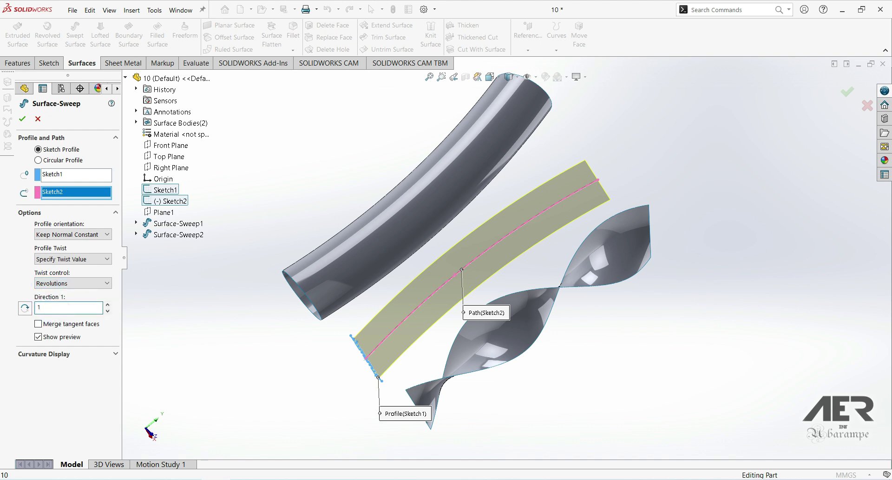
{"action": "left_click", "coordinate": [25, 310]}
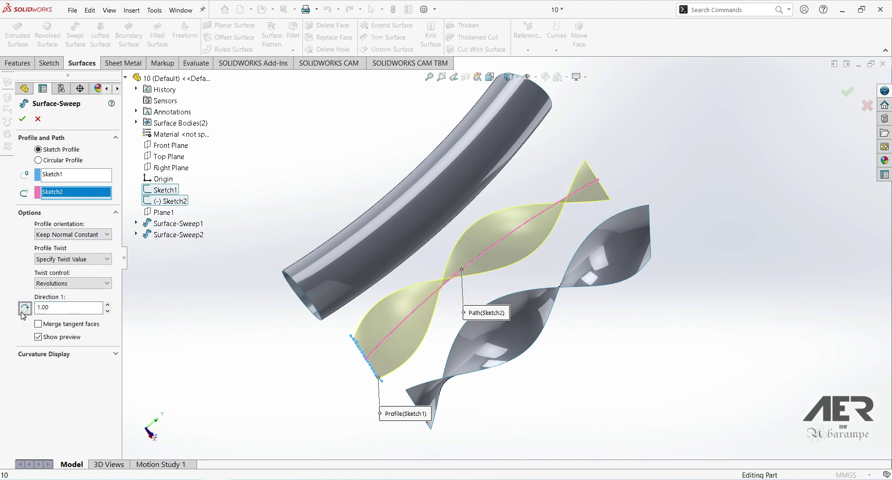
{"action": "left_click", "coordinate": [23, 311]}
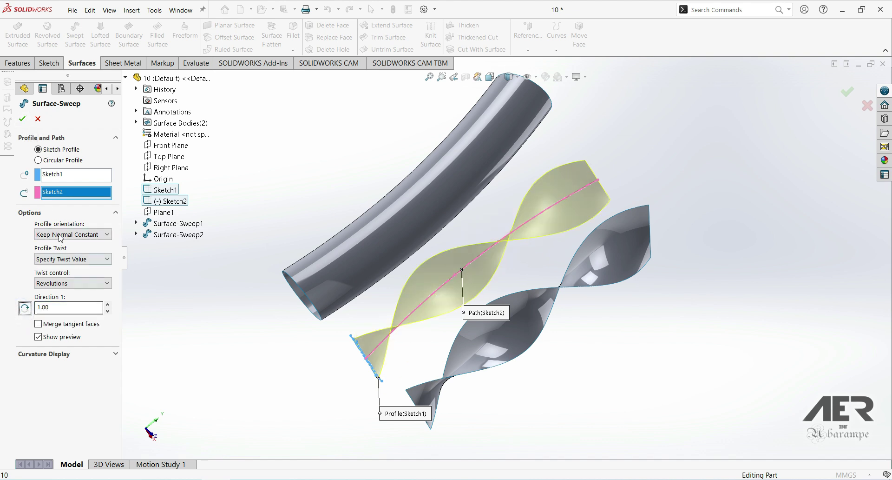
{"action": "left_click", "coordinate": [23, 119]}
{"action": "middle_click_drag", "start_coordinate": [295, 398], "coordinate": [292, 235]}
- View the model Normal To the Front Plane and clear the plane selection
{"action": "left_click", "coordinate": [52, 182]}
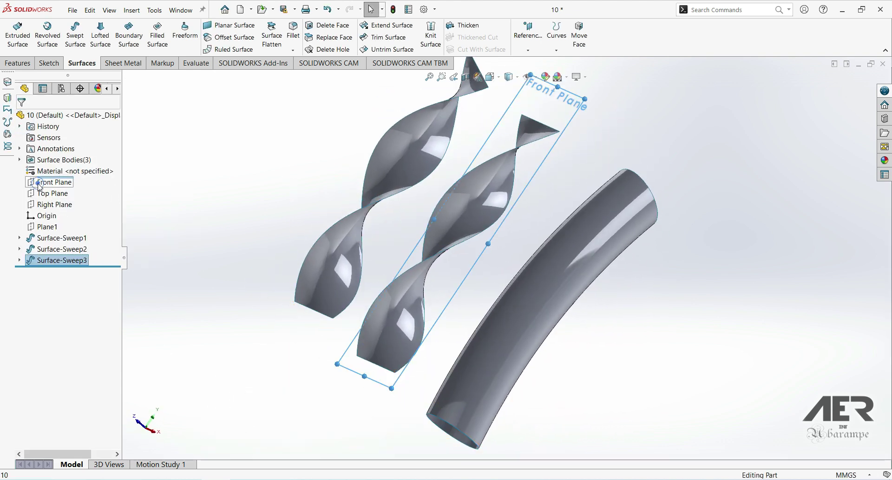
{"action": "left_click", "coordinate": [88, 170]}
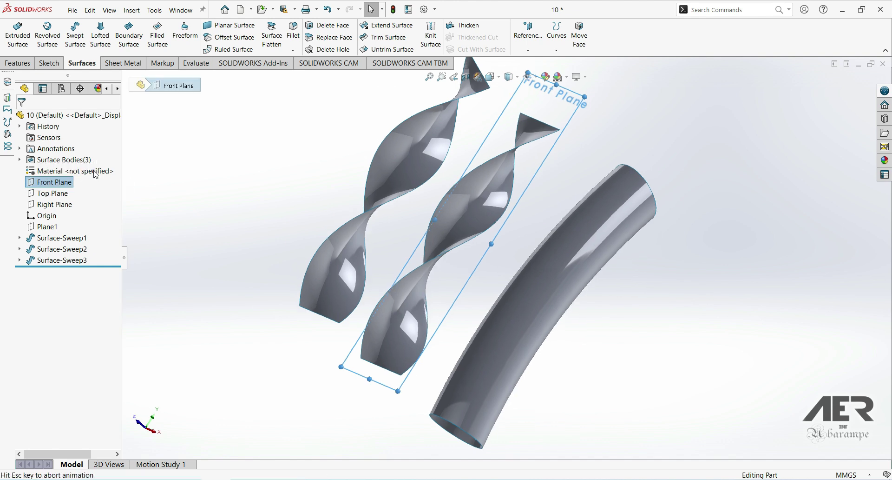
{"action": "scroll", "coordinate": [517, 140], "scroll_direction": "down", "scroll_amount": 5}
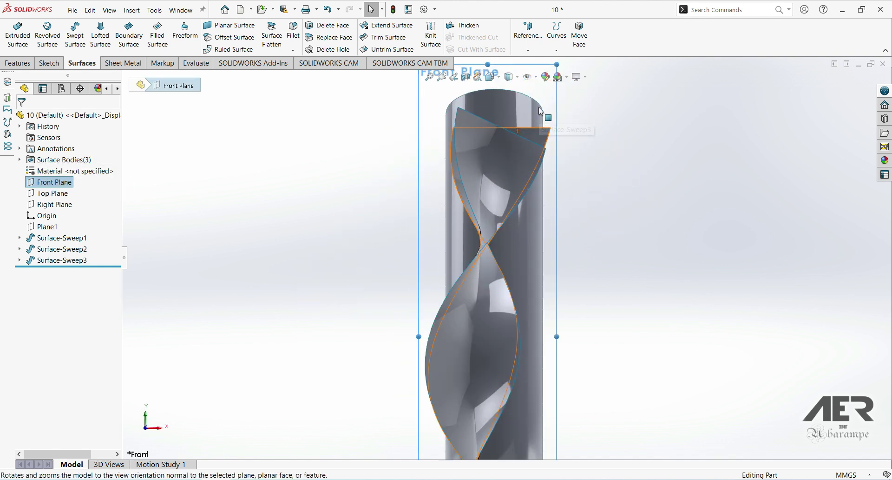
{"action": "scroll", "coordinate": [517, 167], "scroll_direction": "up", "scroll_amount": 3}
{"action": "left_click", "coordinate": [635, 167]}
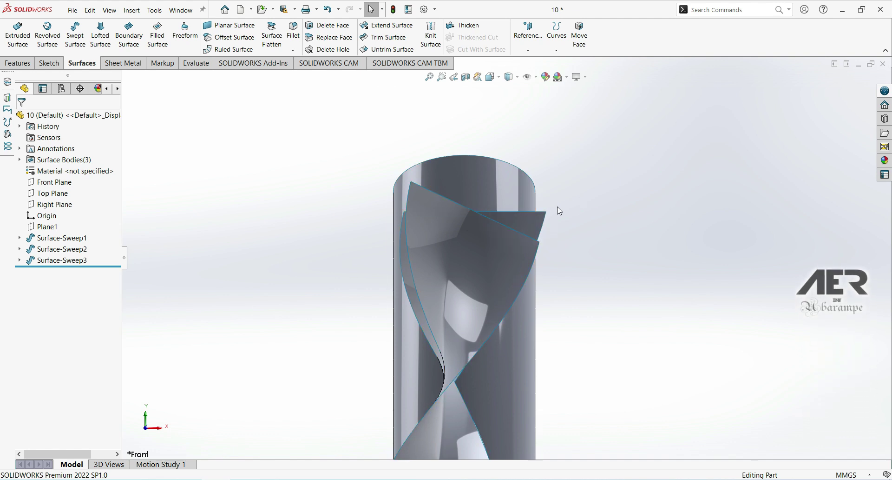
- Zoom onto the ribbon tops and select the top edges of the third and second ribbons
{"action": "left_click", "coordinate": [526, 212]}
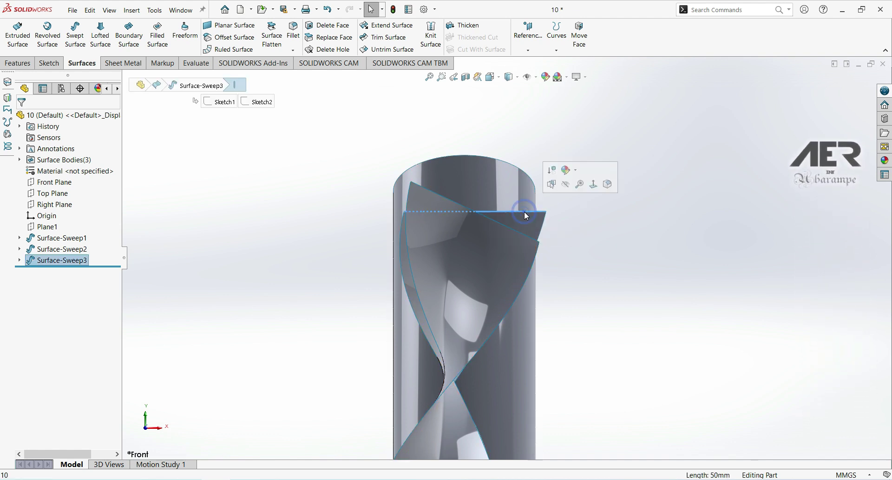
{"action": "scroll", "coordinate": [539, 288], "scroll_direction": "up", "scroll_amount": 5}
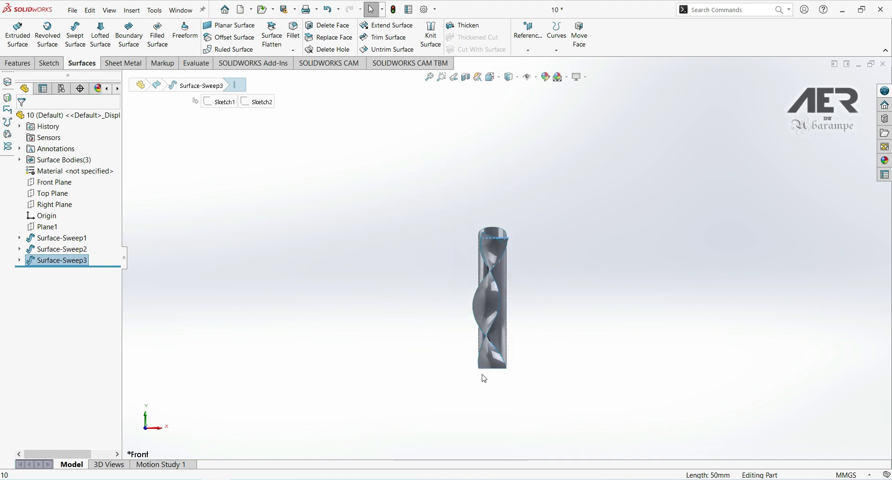
{"action": "scroll", "coordinate": [484, 377], "scroll_direction": "down", "scroll_amount": 5}
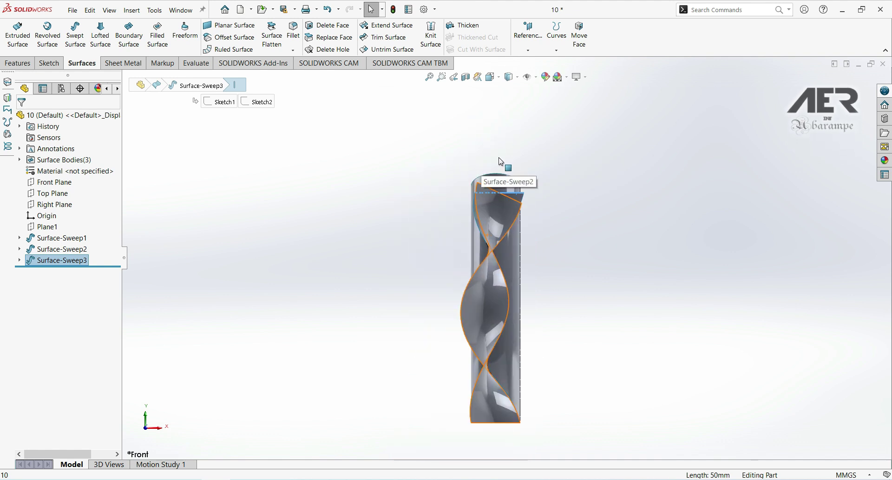
{"action": "scroll", "coordinate": [504, 188], "scroll_direction": "down", "scroll_amount": 5}
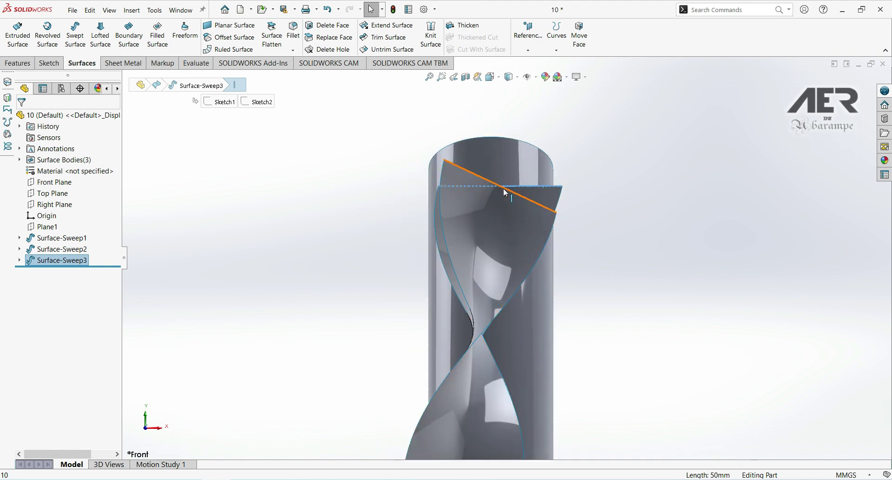
{"action": "left_click", "coordinate": [503, 188]}
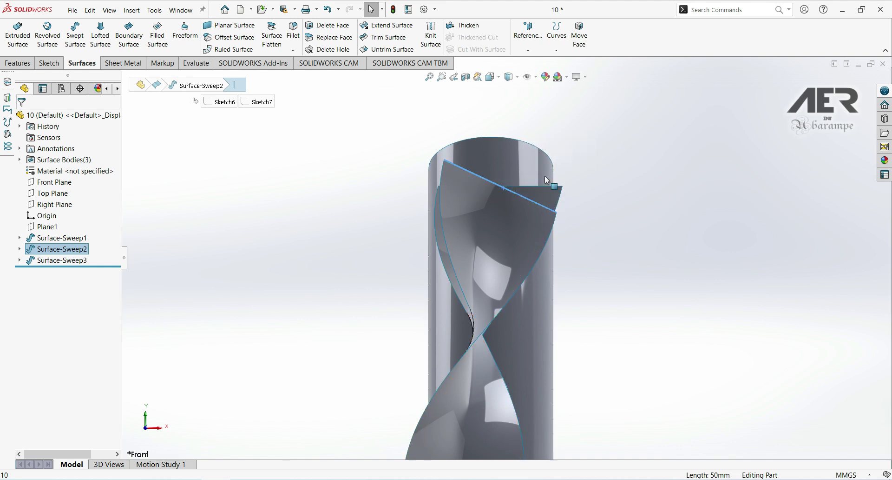
{"action": "left_click", "coordinate": [203, 68]}
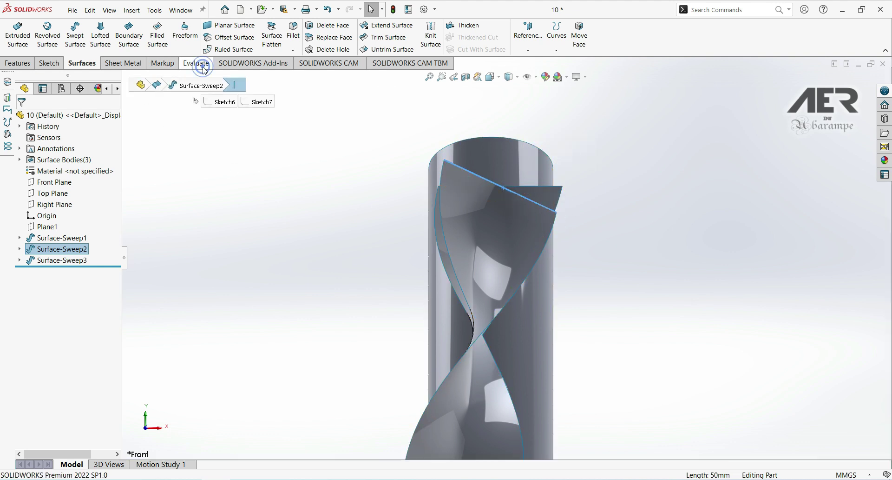
- Measure the angle between the two ribbons' top edges, reading 25.15 deg
{"action": "left_click", "coordinate": [100, 35]}
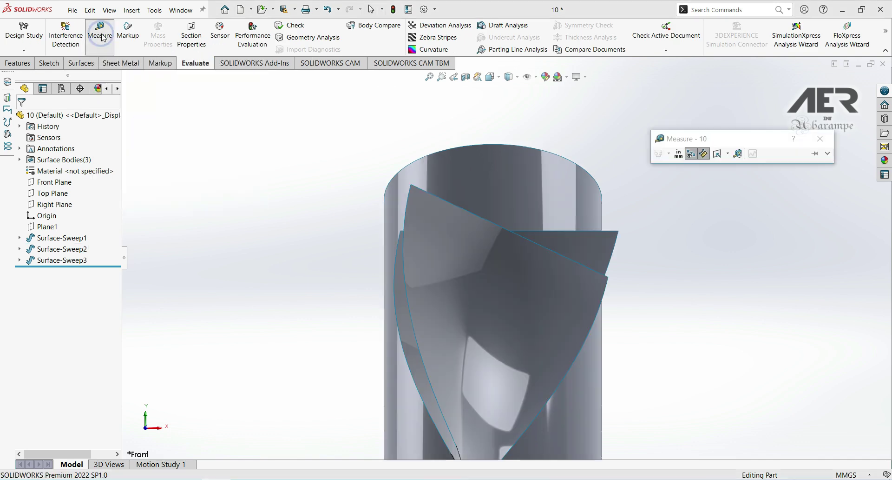
{"action": "left_click", "coordinate": [522, 238]}
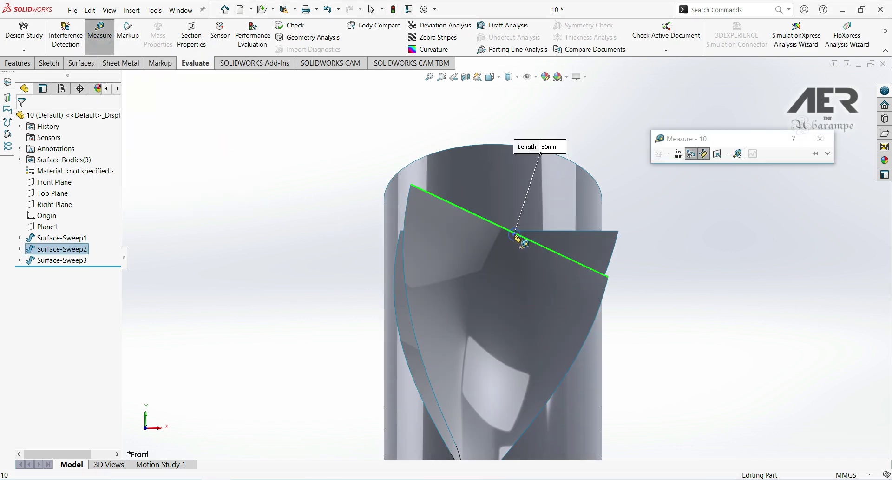
{"action": "left_click", "coordinate": [602, 231]}
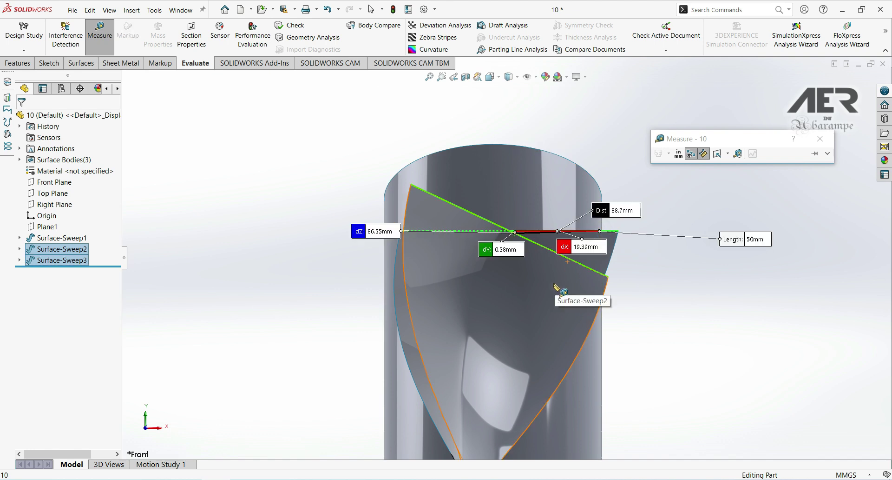
{"action": "left_click", "coordinate": [827, 153]}
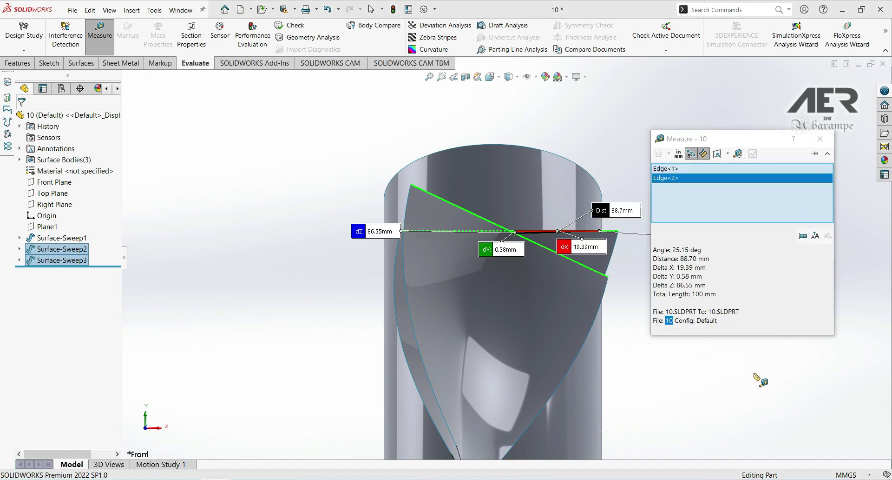
{"action": "double_click", "coordinate": [680, 250]}
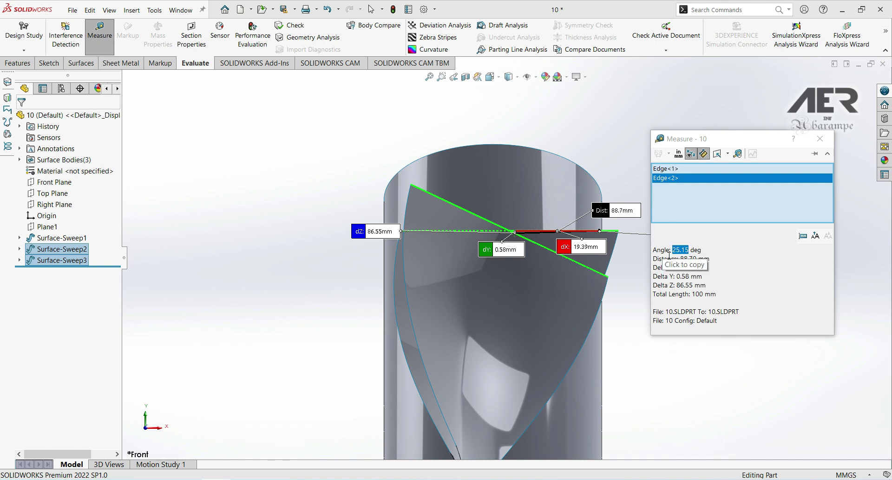
- Close the measurement, clear the selection, and orbit to see all three sweeps
{"action": "left_click", "coordinate": [820, 139]}
{"action": "left_click", "coordinate": [652, 290]}
{"action": "middle_click_drag", "start_coordinate": [659, 315], "coordinate": [395, 367]}
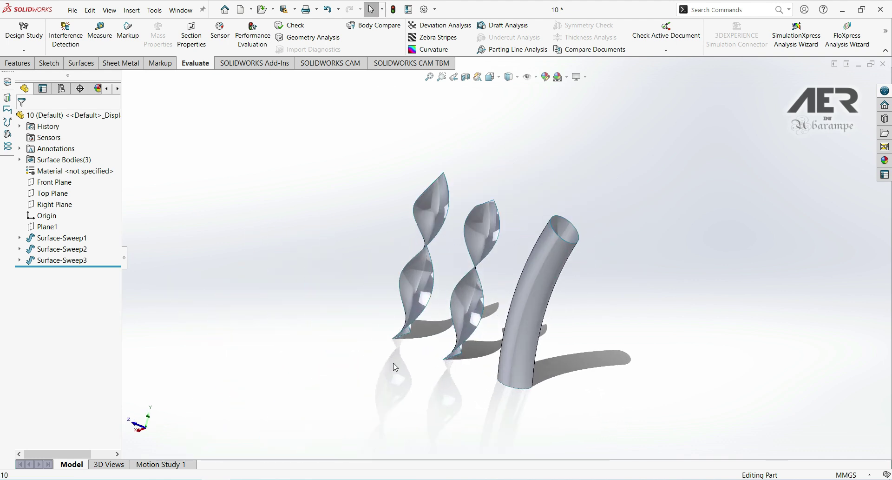
- Edit Surface-Sweep1 and switch its profile orientation from Follow Path to Keep Normal Constant
{"action": "left_click", "coordinate": [60, 238]}
{"action": "left_click", "coordinate": [53, 212]}
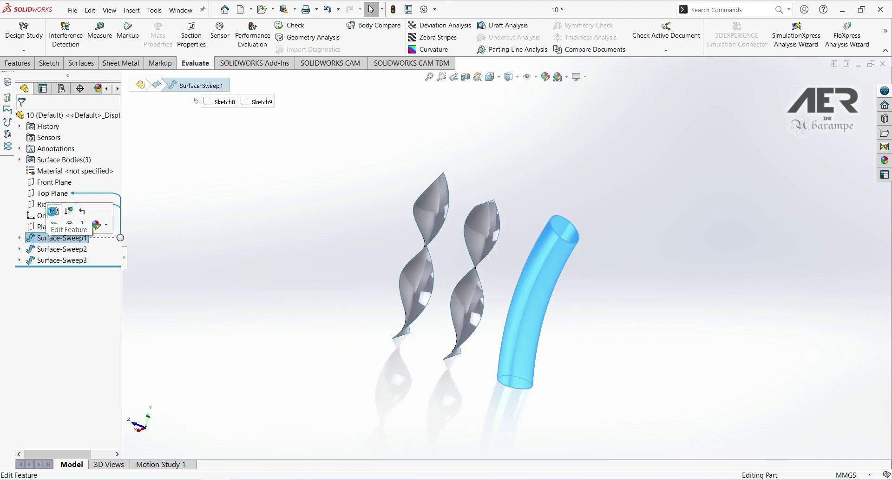
{"action": "middle_click_drag", "start_coordinate": [484, 340], "coordinate": [535, 341]}
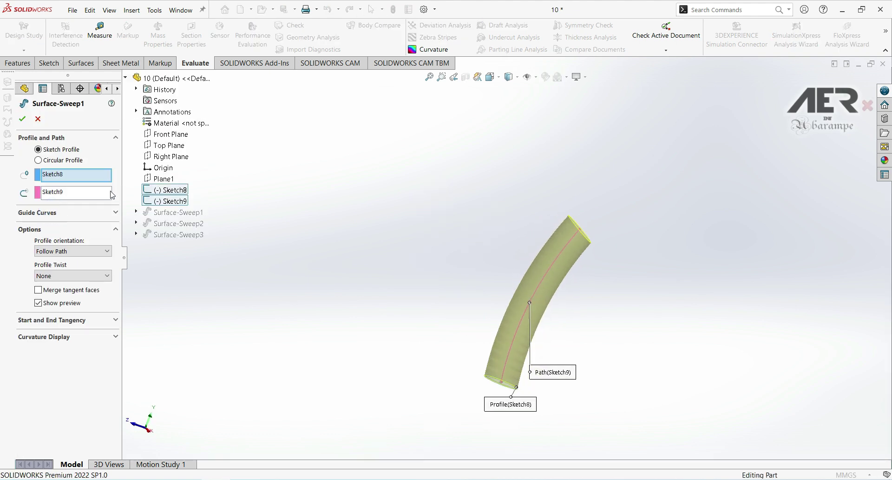
{"action": "left_click", "coordinate": [49, 256]}
{"action": "left_click", "coordinate": [60, 267]}
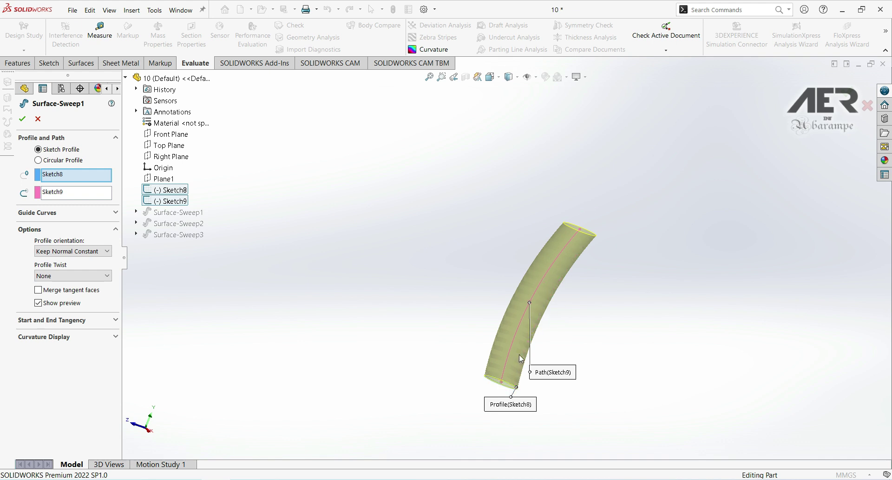
{"action": "scroll", "coordinate": [570, 263], "scroll_direction": "down", "scroll_amount": 1}
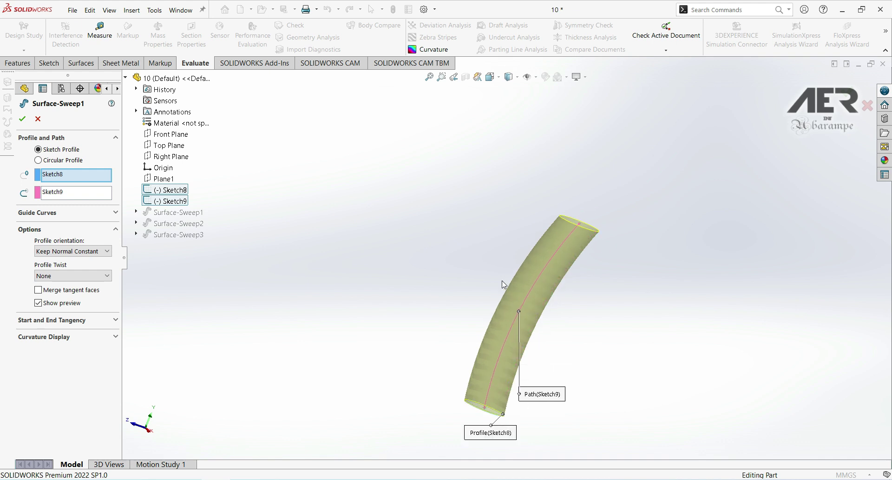
{"action": "scroll", "coordinate": [424, 366], "scroll_direction": "up", "scroll_amount": 1}
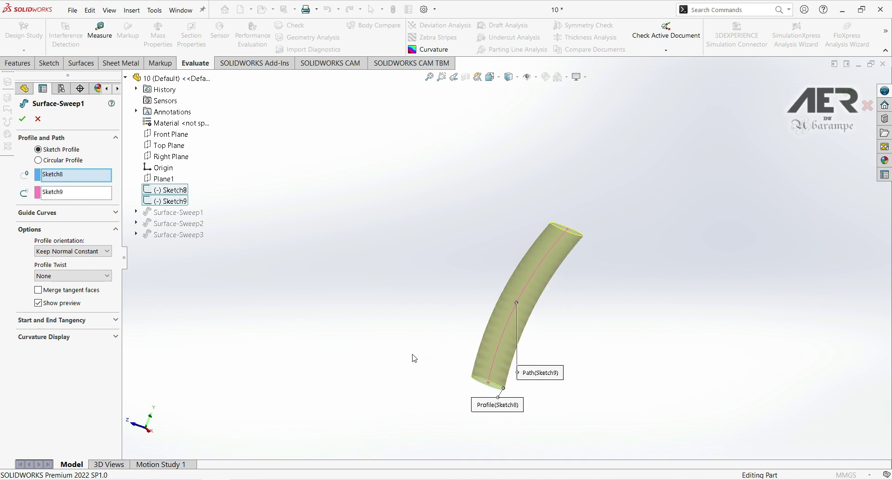
{"action": "scroll", "coordinate": [414, 357], "scroll_direction": "down", "scroll_amount": 1}
{"action": "key", "text": "ctrl+Left"}
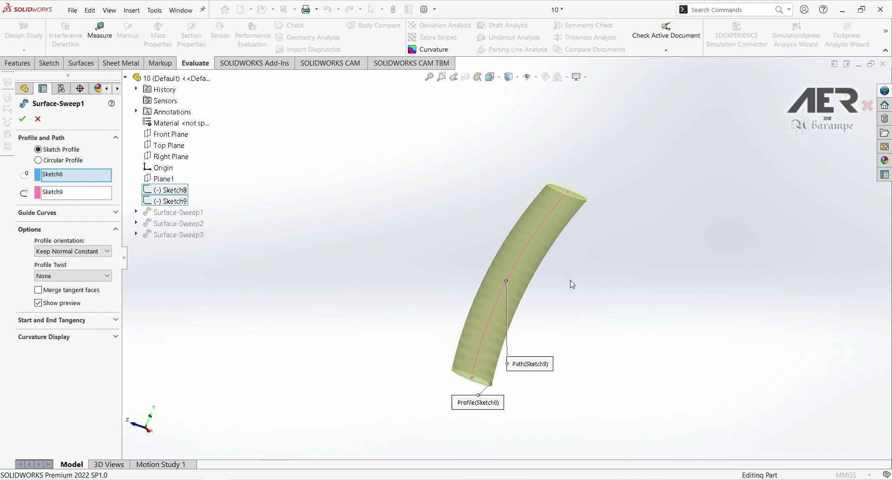